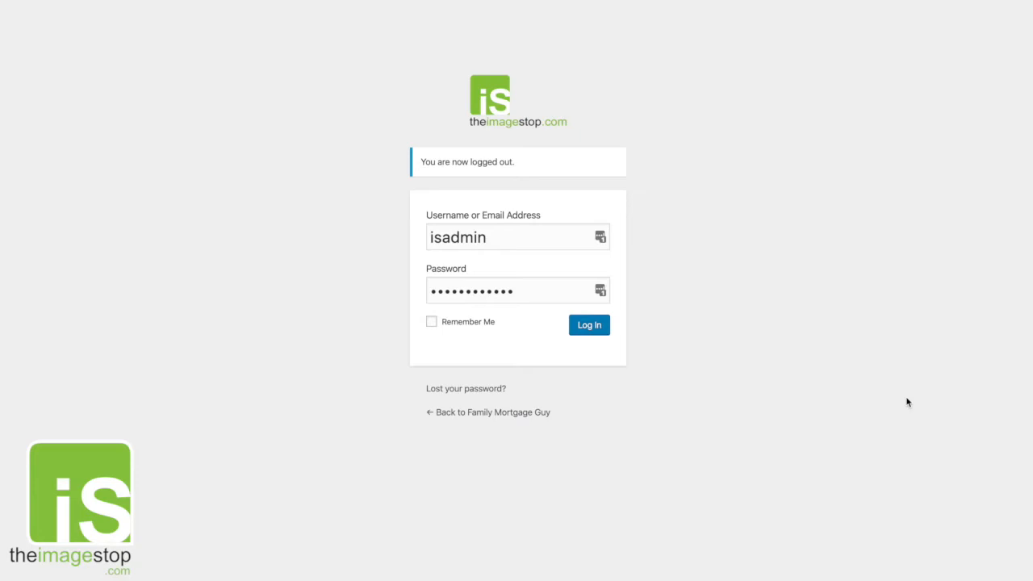
Step: Log in to the site's admin area and dismiss the Force HTTPS and Simple Sitemap notices on the dashboard
click(601, 326)
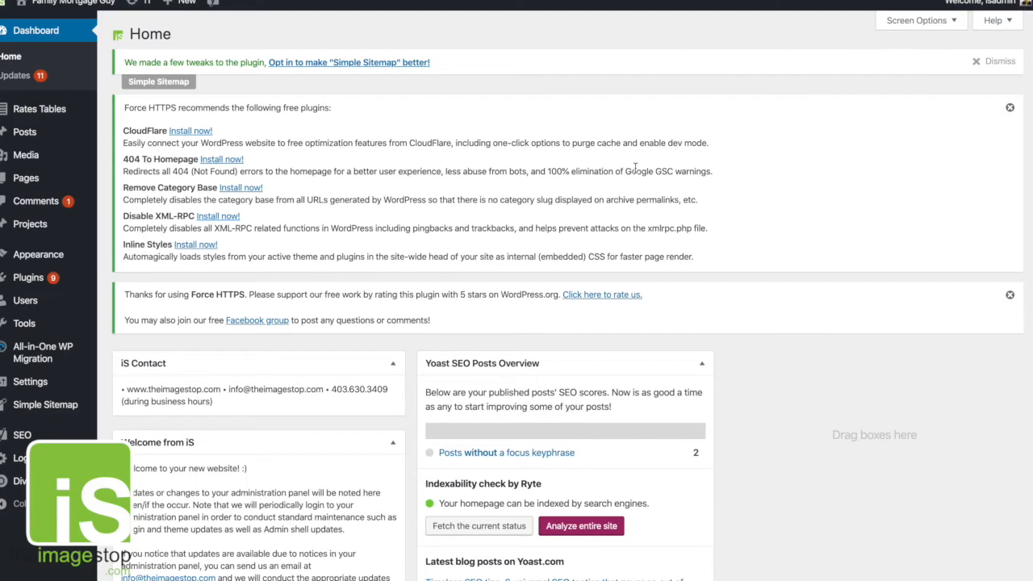
click(1009, 297)
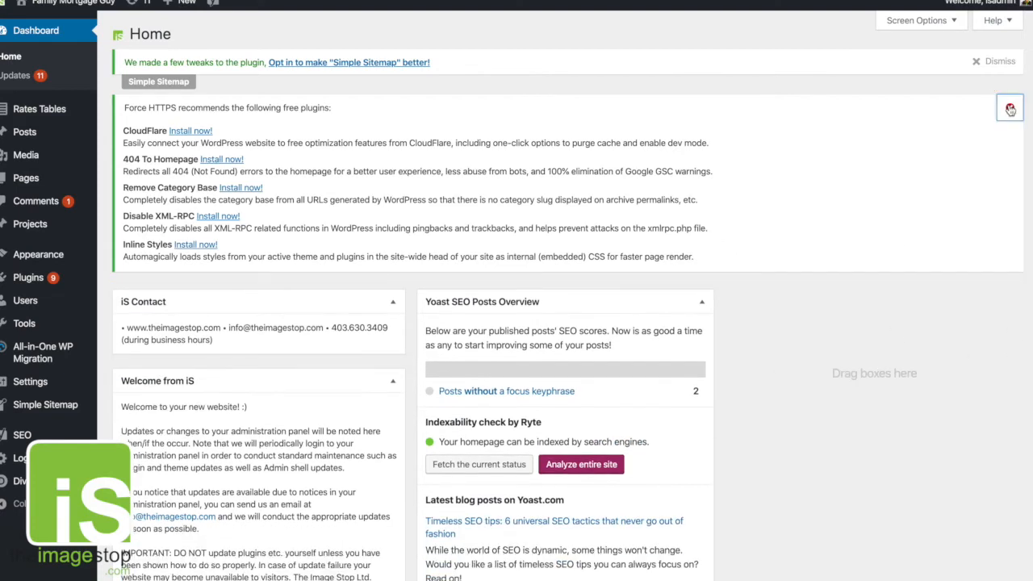
click(1009, 107)
click(987, 63)
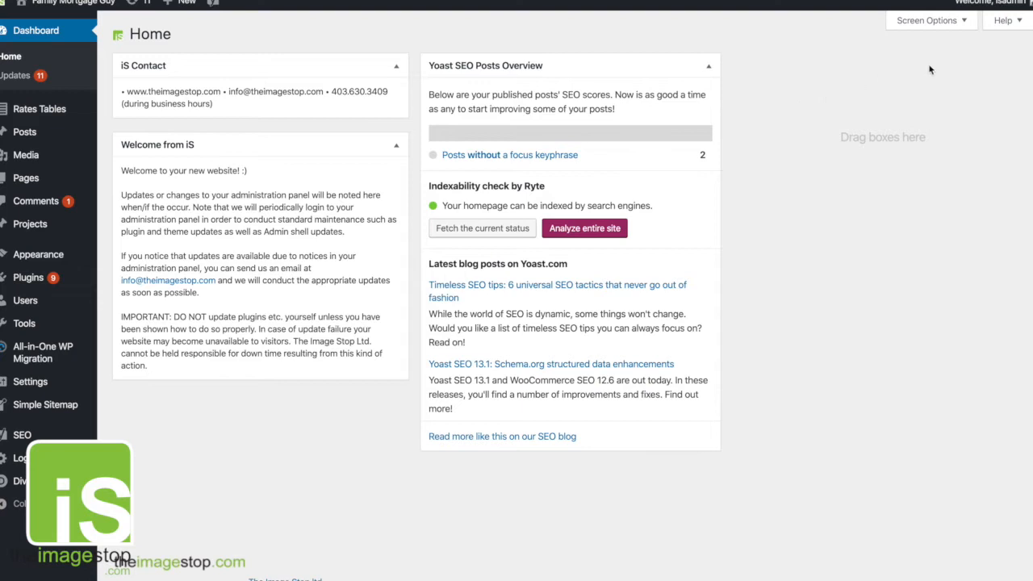
Step: Hide the Yoast SEO Posts Overview box from the dashboard home screen
click(925, 22)
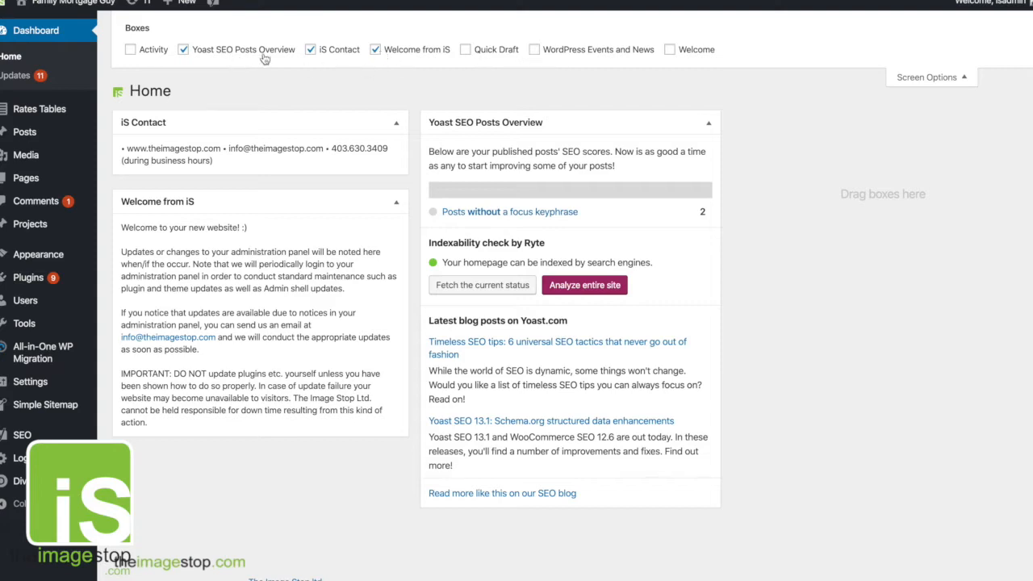
click(184, 51)
click(184, 51)
click(184, 51)
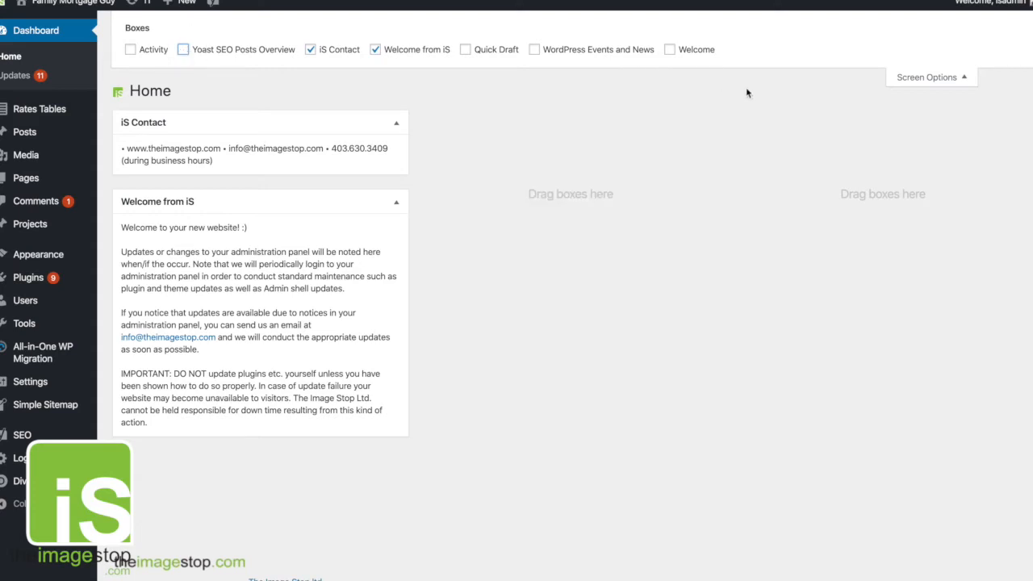
click(927, 77)
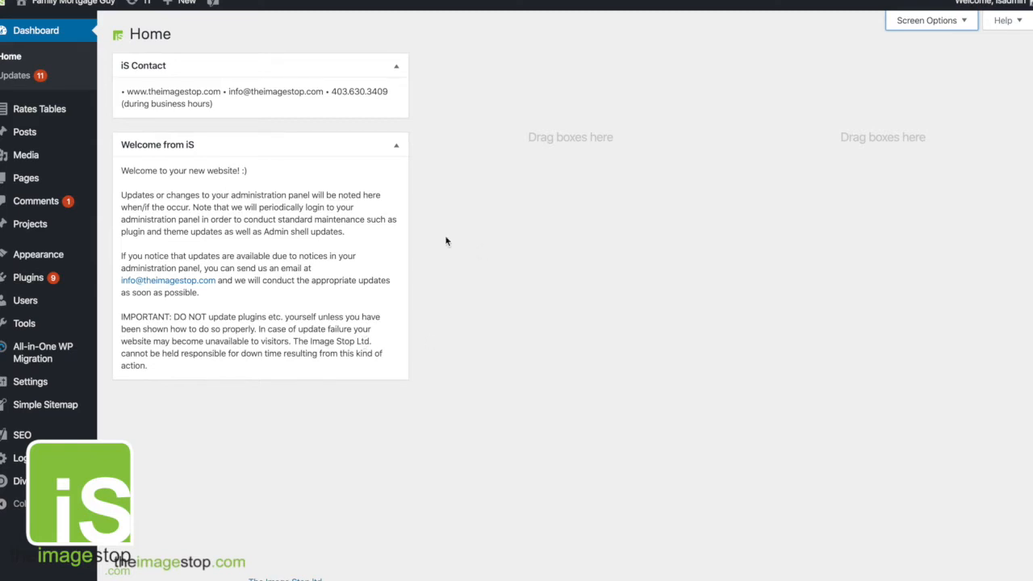
Step: Open the list of all site users
mouse_move(61, 306)
click(148, 304)
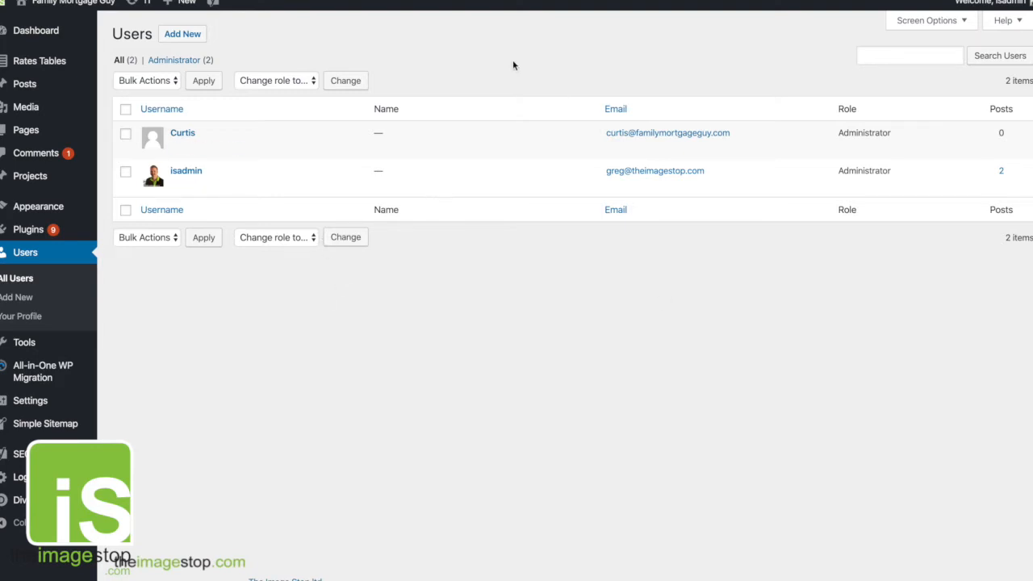
Step: Create a new post titled "Test Post" and load the saved Blog Template layout into it with the Divi Builder
mouse_move(24, 83)
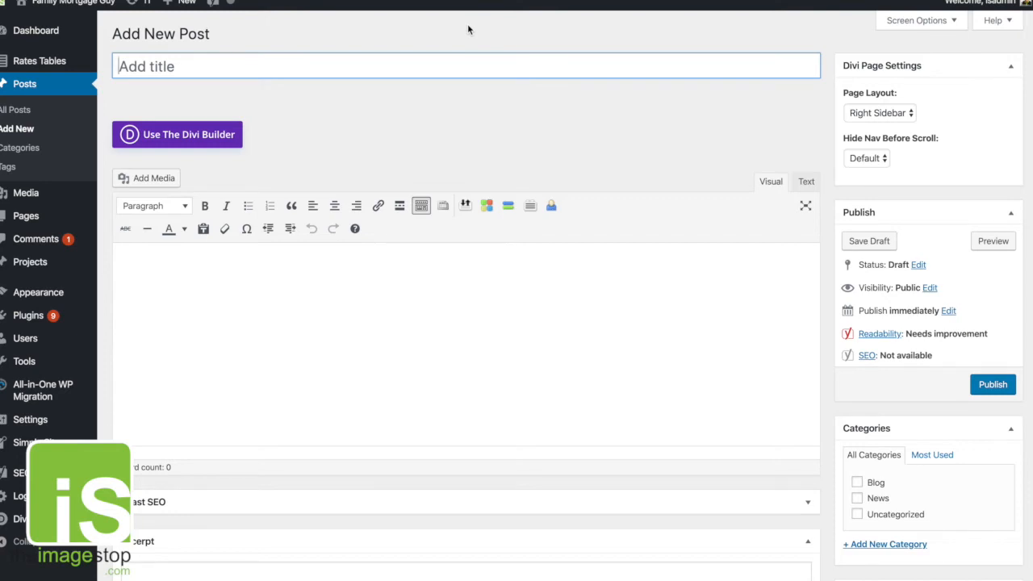
text(Test Post)
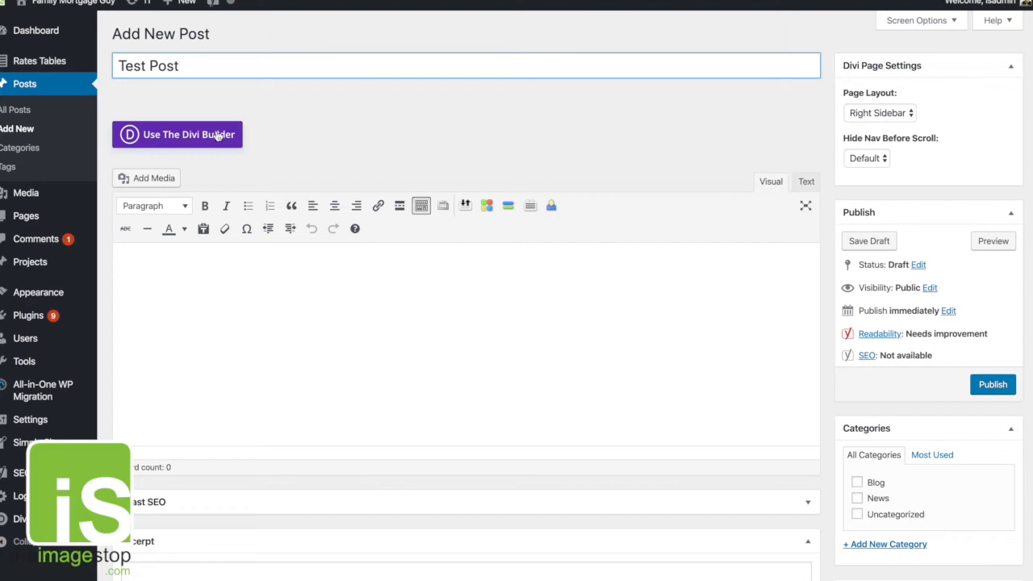
click(192, 135)
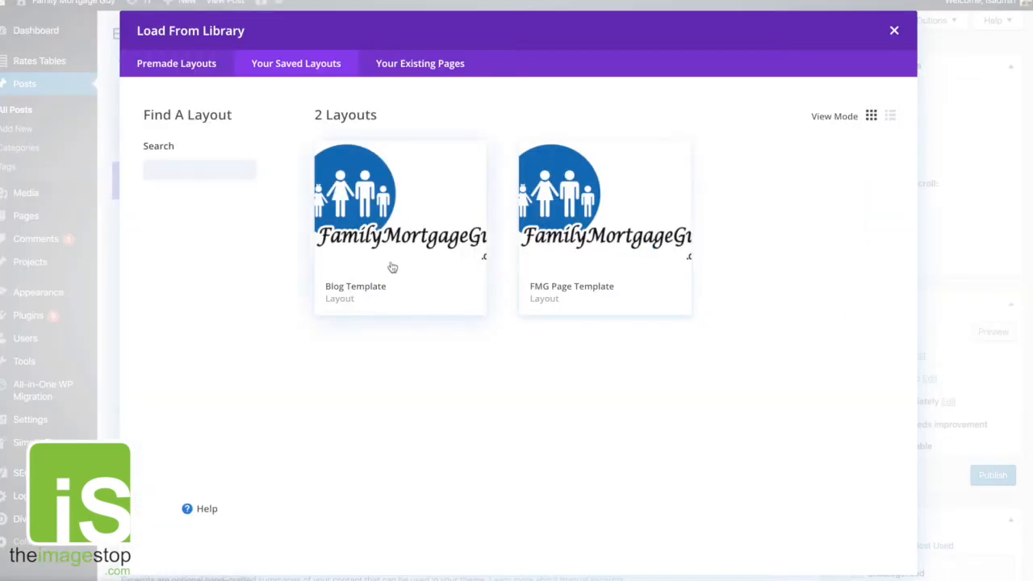
click(502, 326)
click(392, 265)
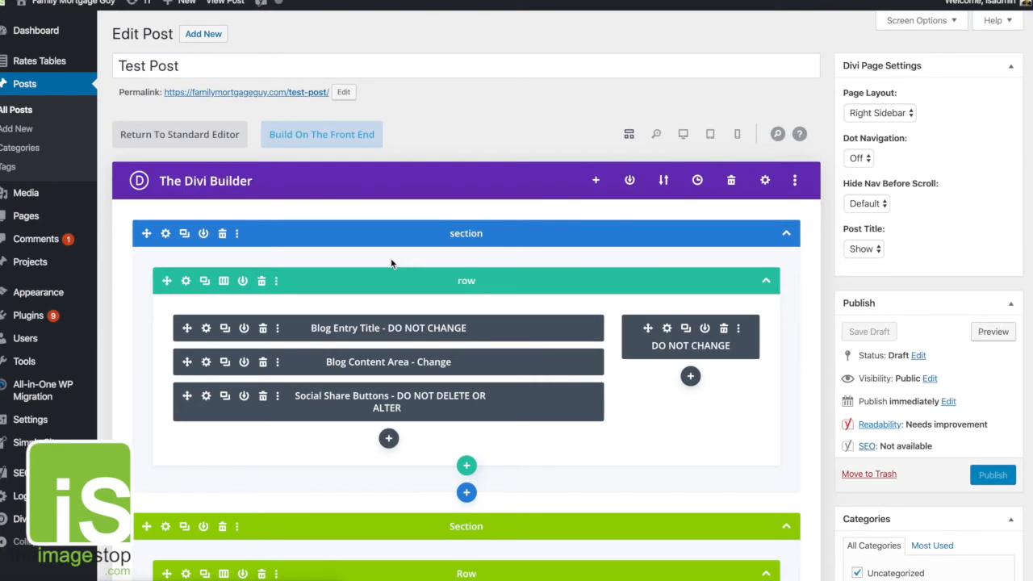
Step: Open the settings of the Blog Content Area module, then reposition and enlarge the settings window
scroll(407, 290, down, 1)
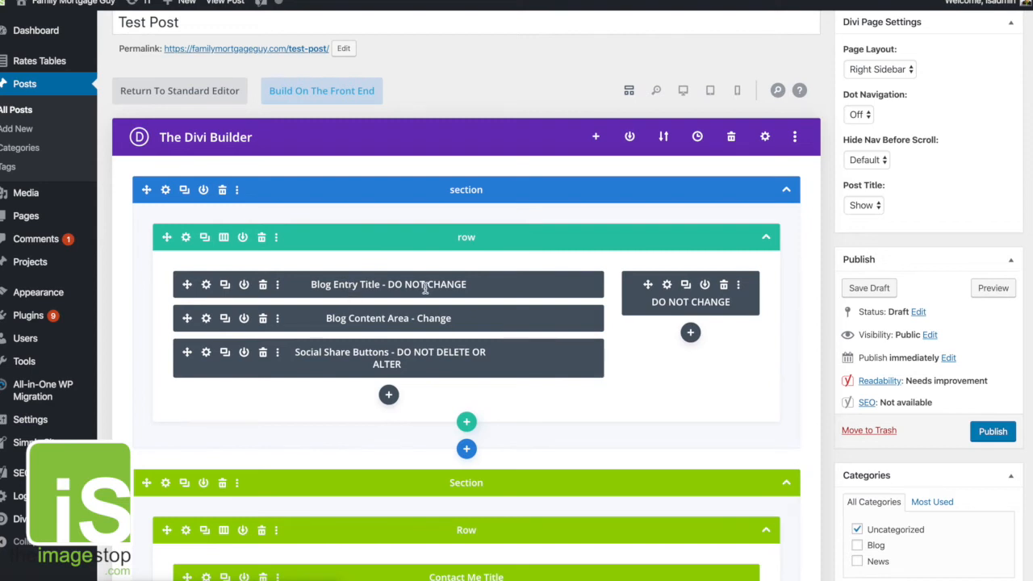
scroll(425, 288, up, 1)
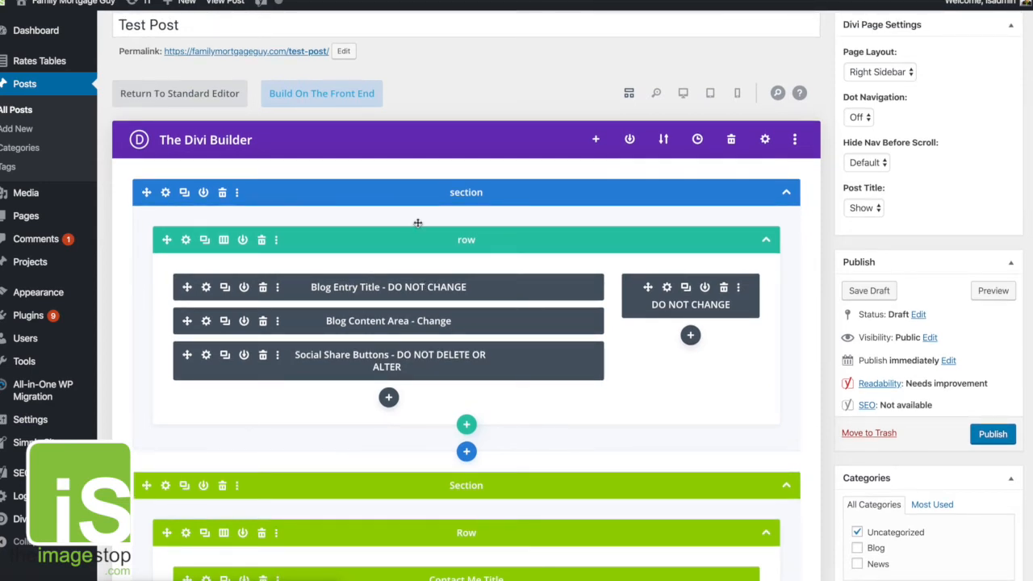
scroll(417, 223, up, 1)
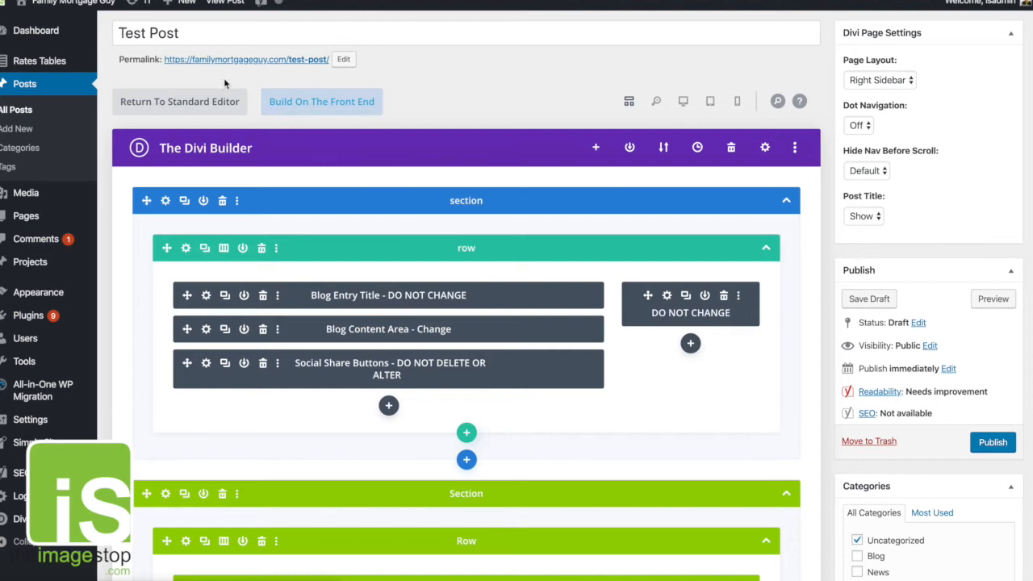
click(206, 330)
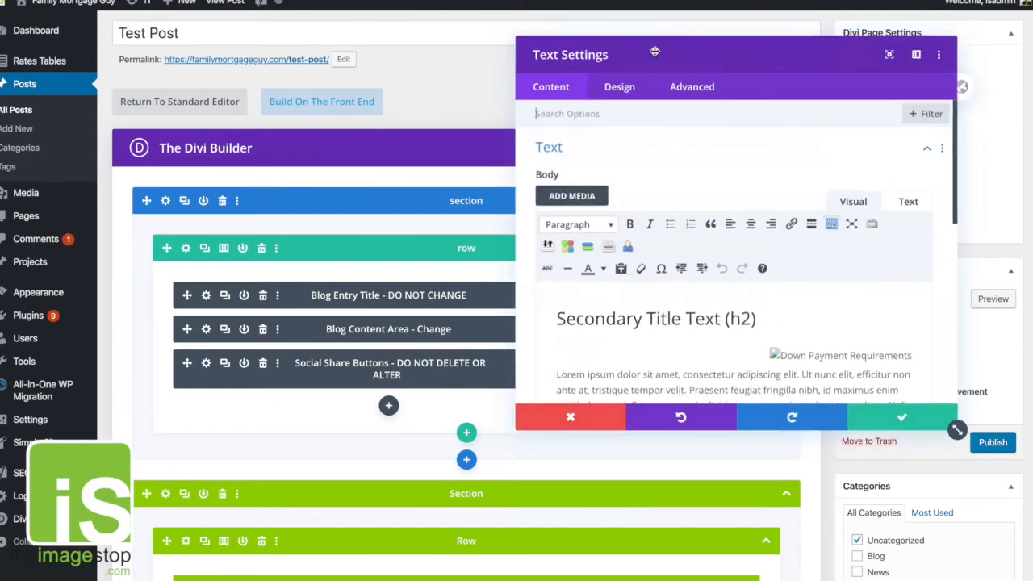
drag(654, 52, 363, 27)
drag(667, 406, 836, 517)
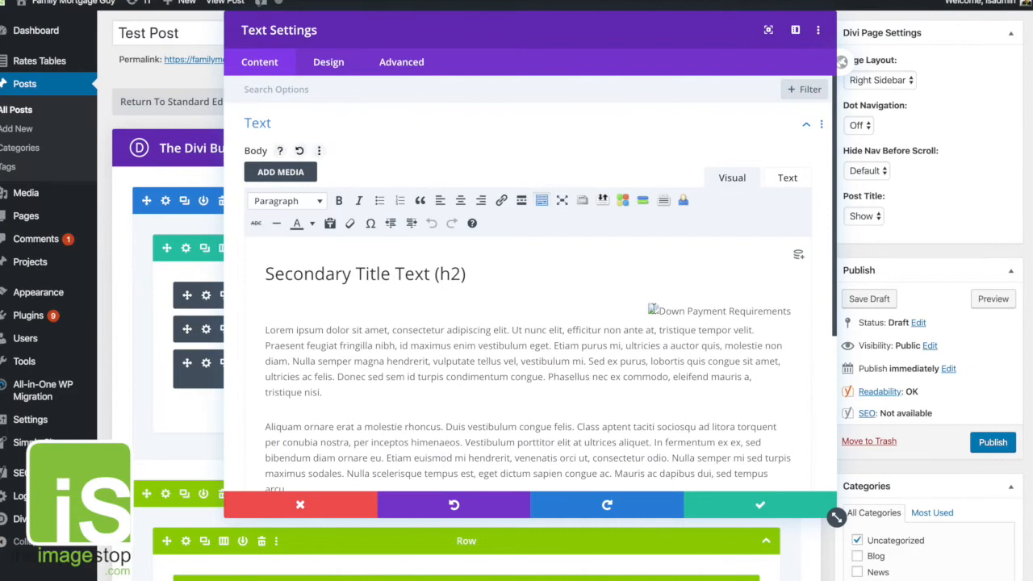
Step: Delete the Down Payment Requirements image and the empty line left beneath the secondary heading
click(775, 315)
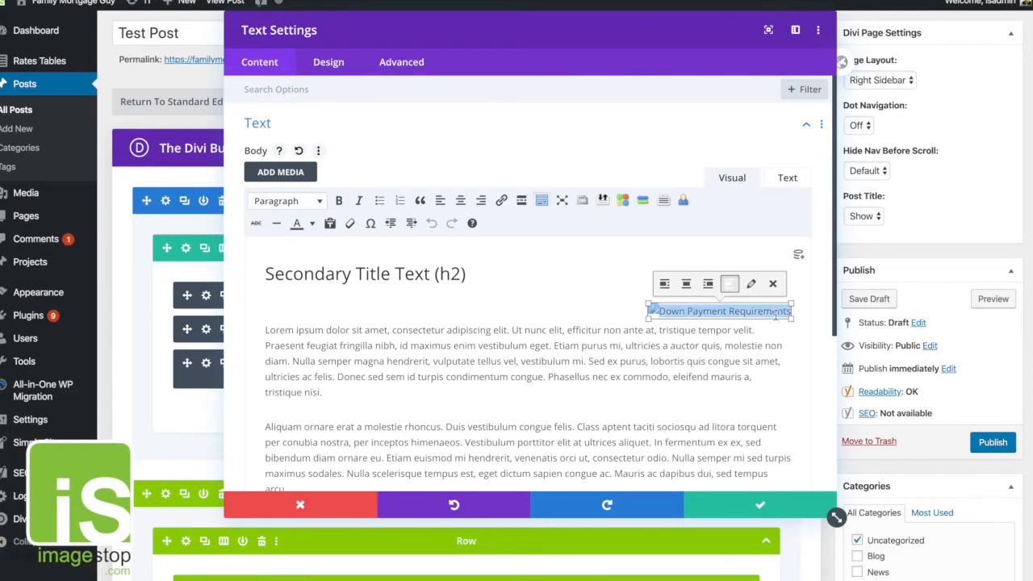
key(Delete)
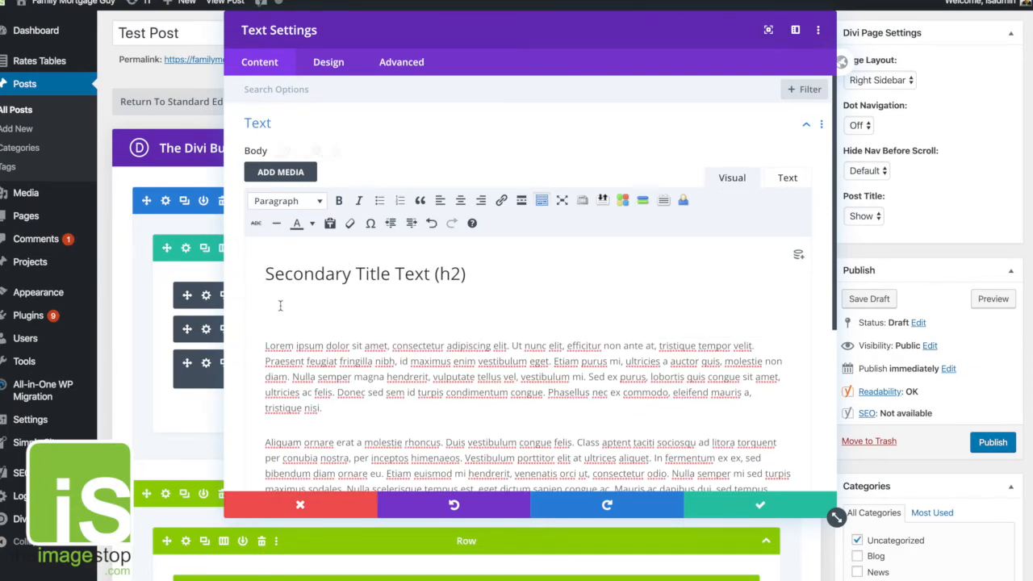
key(BackSpace)
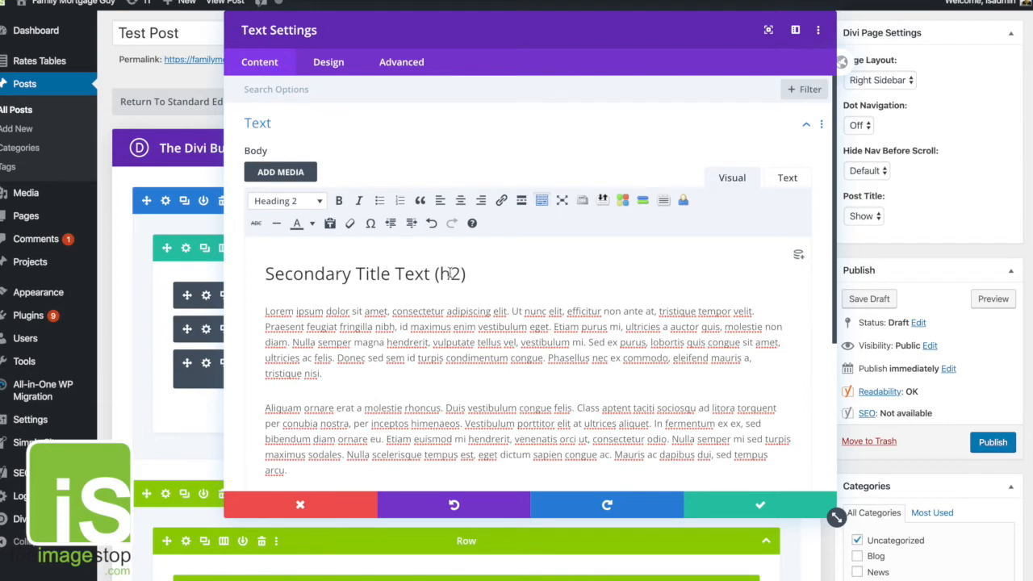
Step: Replace the secondary heading text with "Test Second Title"
text(Test Second Title)
drag(467, 274, 240, 270)
key(BackSpace)
Step: Examine the placeholder paragraphs and the H2 heading in the visual editor and in the HTML source
drag(285, 315, 346, 454)
scroll(350, 454, down, 3)
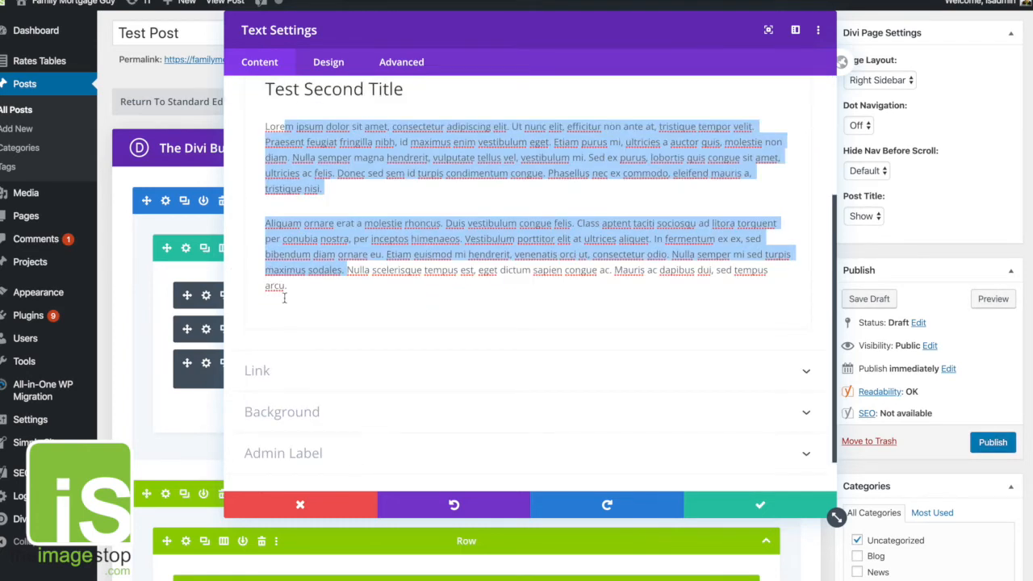
scroll(284, 298, up, 1)
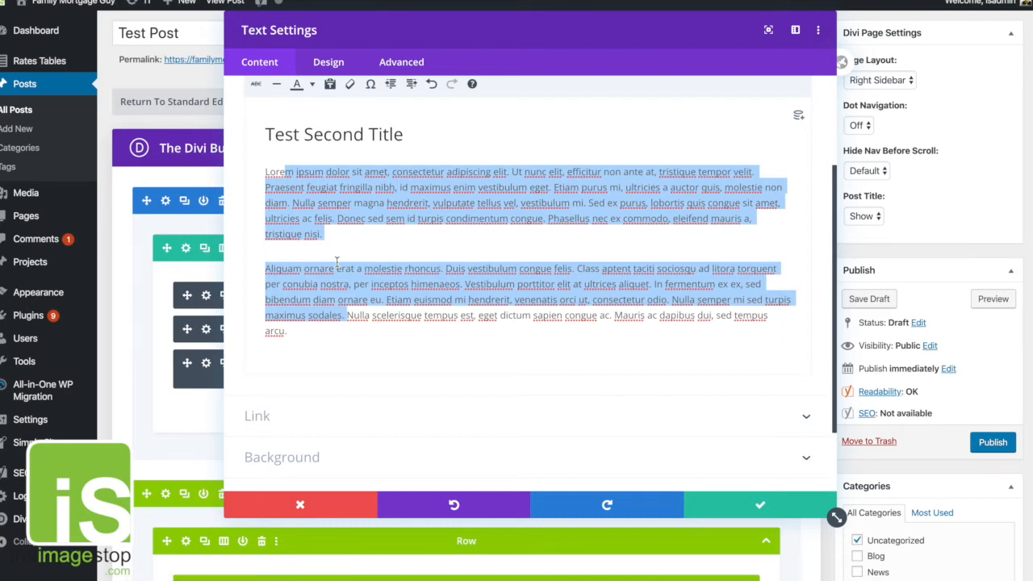
scroll(432, 213, up, 3)
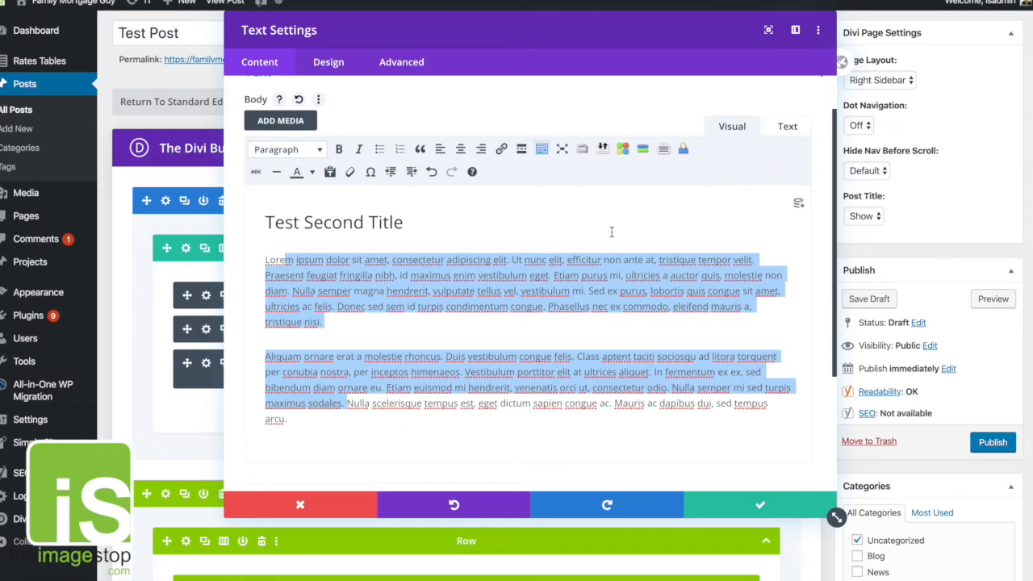
click(642, 258)
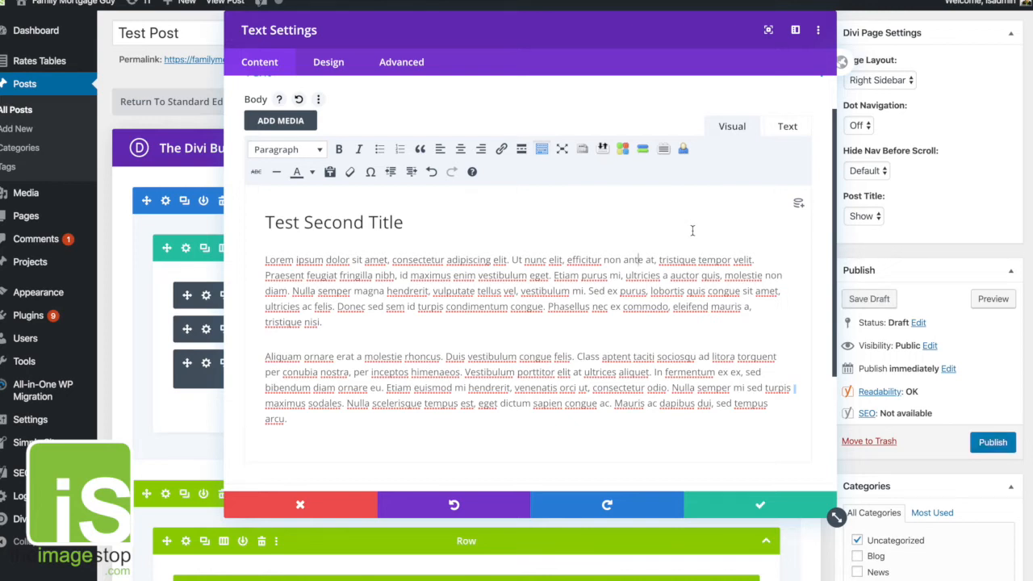
click(785, 127)
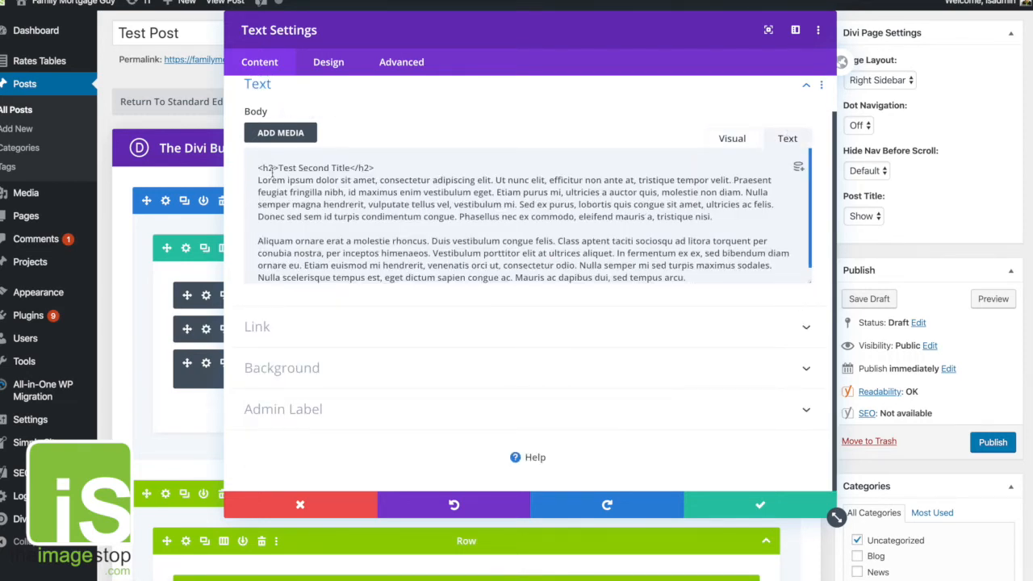
drag(259, 179, 714, 306)
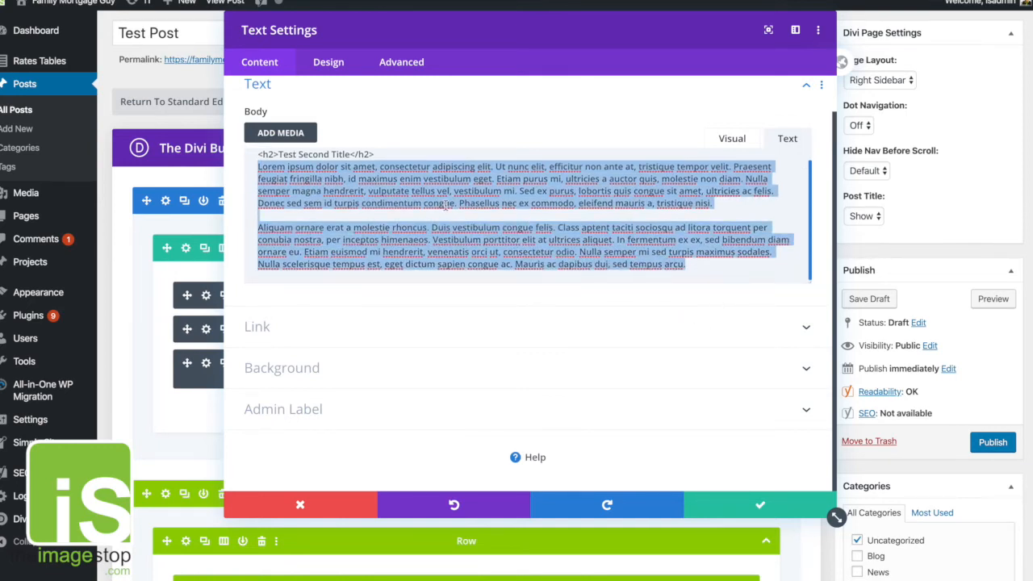
drag(350, 153, 277, 157)
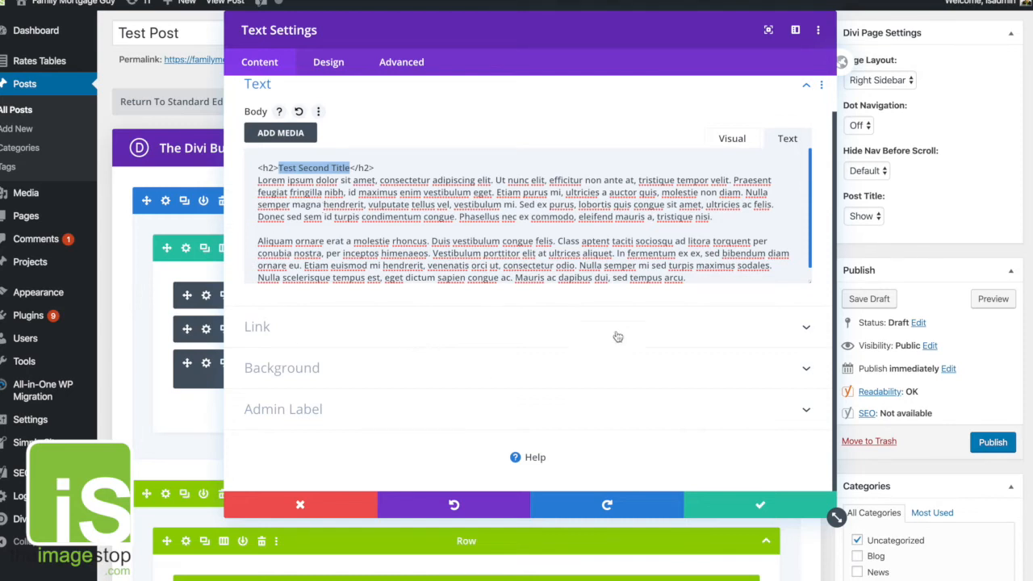
click(720, 217)
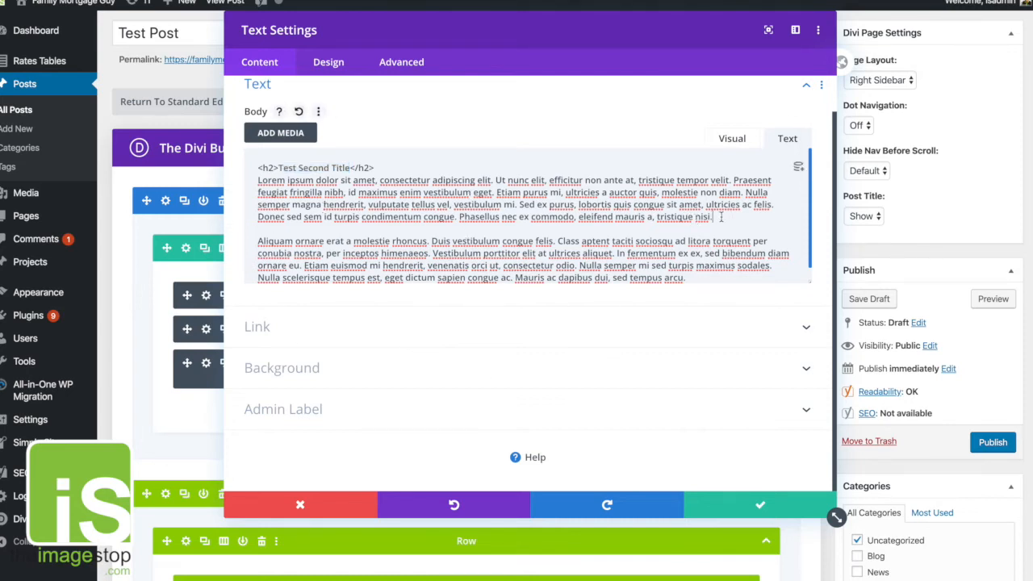
key(Return)
key(Return)
key(BackSpace)
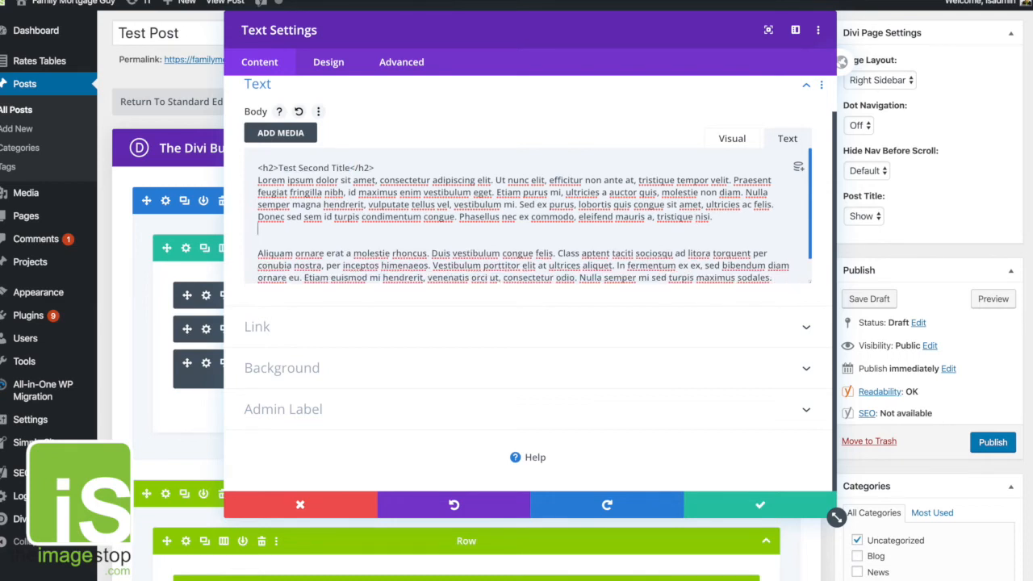
key(BackSpace)
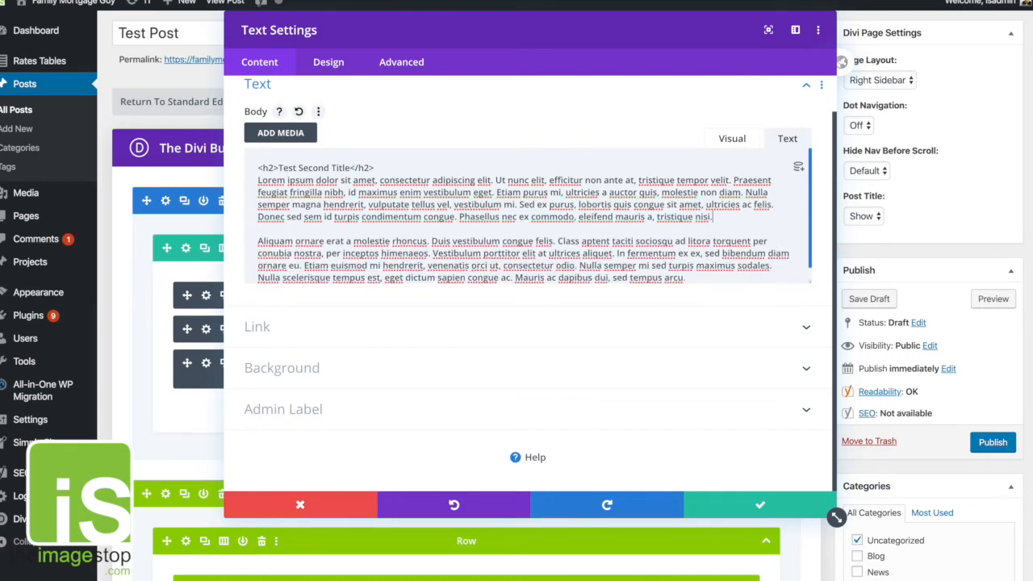
Step: Return to the visual editor and insert a line reading "bullet" between the two body paragraphs
click(731, 140)
click(325, 373)
key(Return)
key(Return)
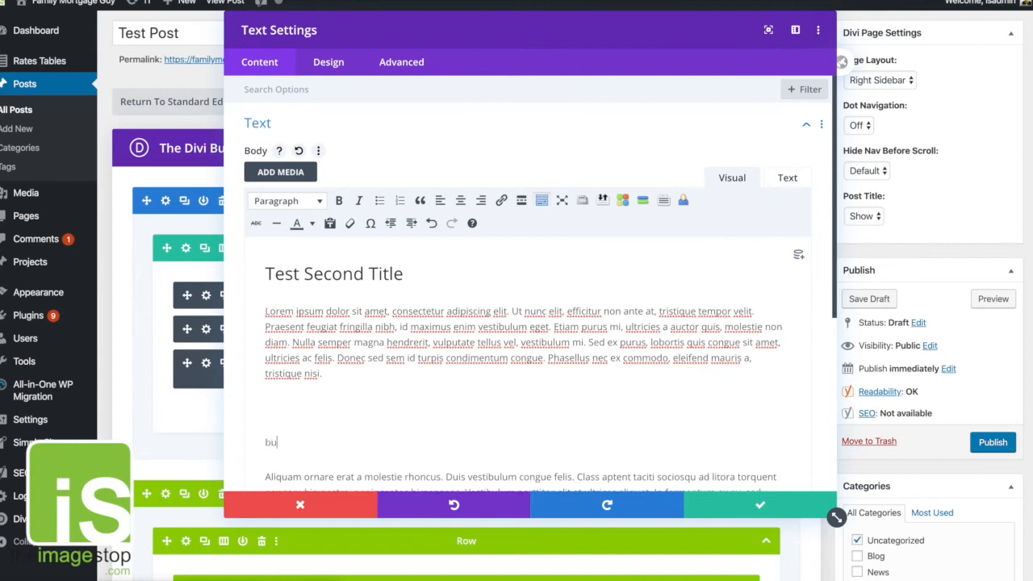
text(bulet)
key(BackSpace)
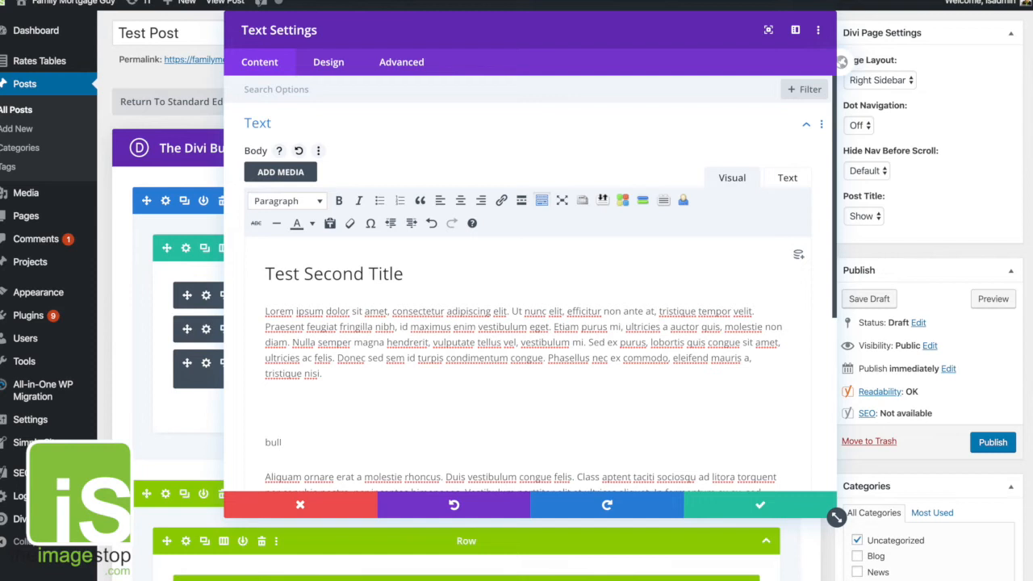
text(et)
key(BackSpace)
Step: Turn the "bullet" line into a bulleted list, add the items "2" and "3", and save the text module
drag(293, 409, 258, 404)
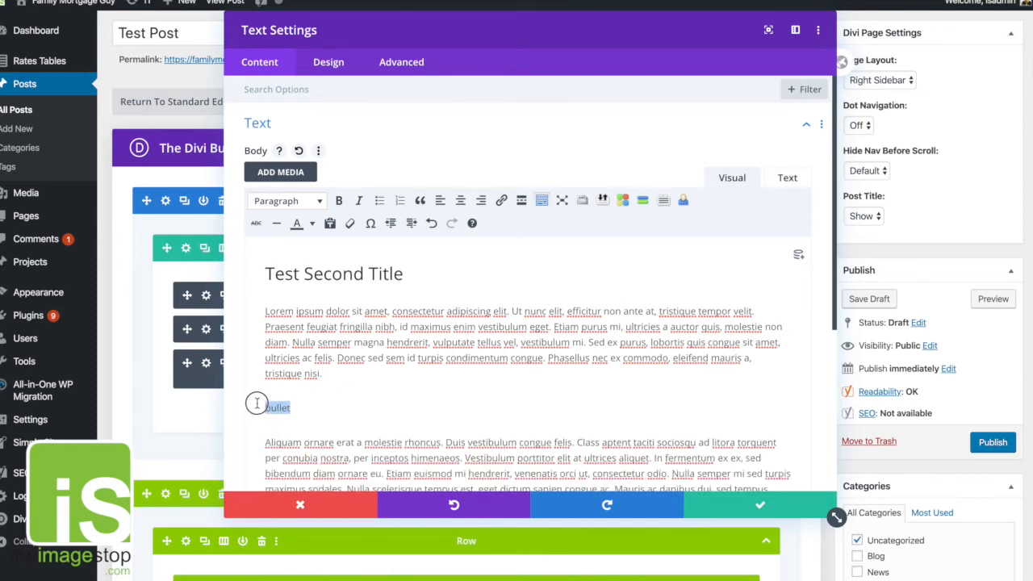
click(379, 200)
click(323, 409)
key(Return)
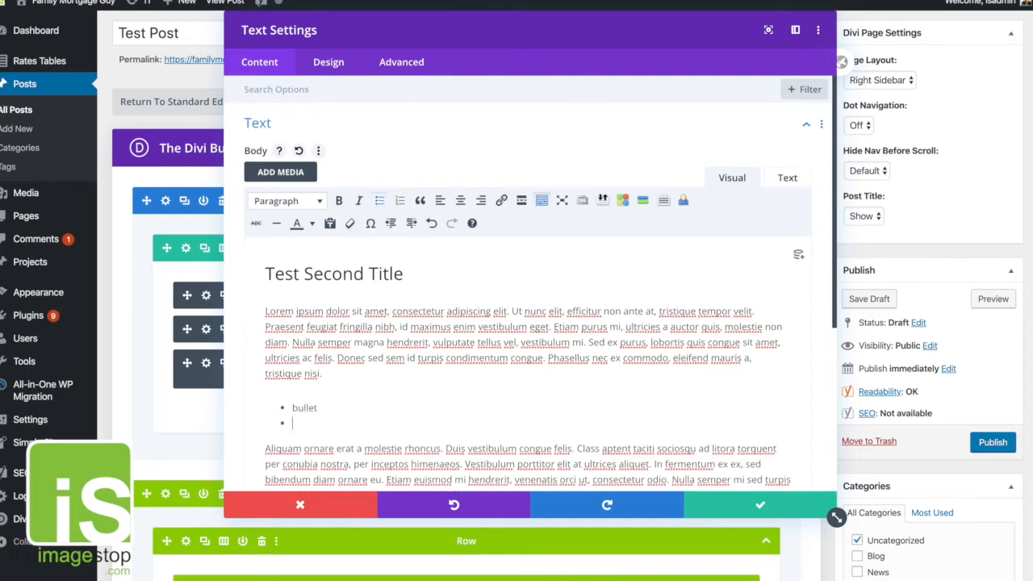
text(2)
key(Return)
text(3)
scroll(523, 375, down, 1)
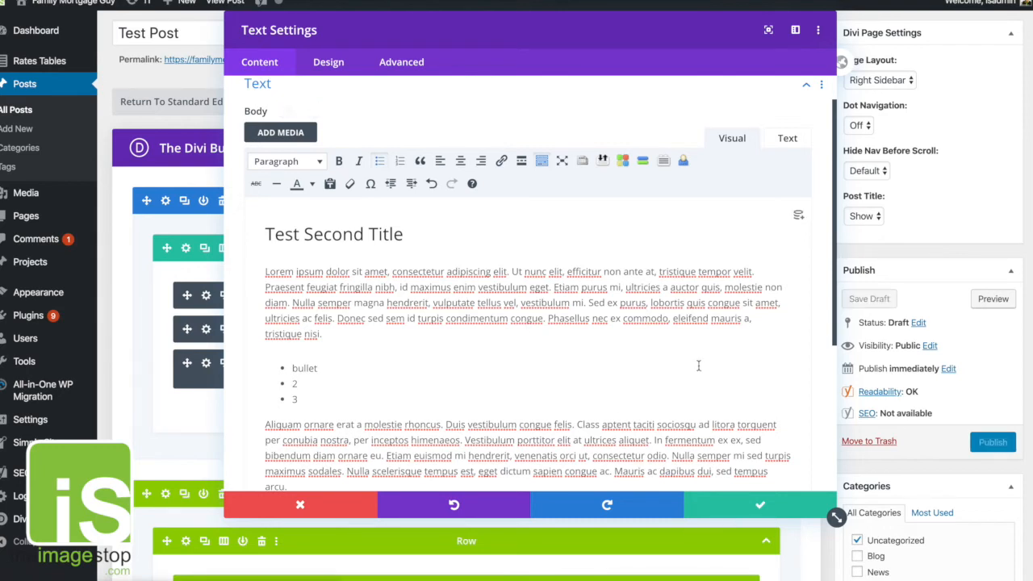
click(746, 506)
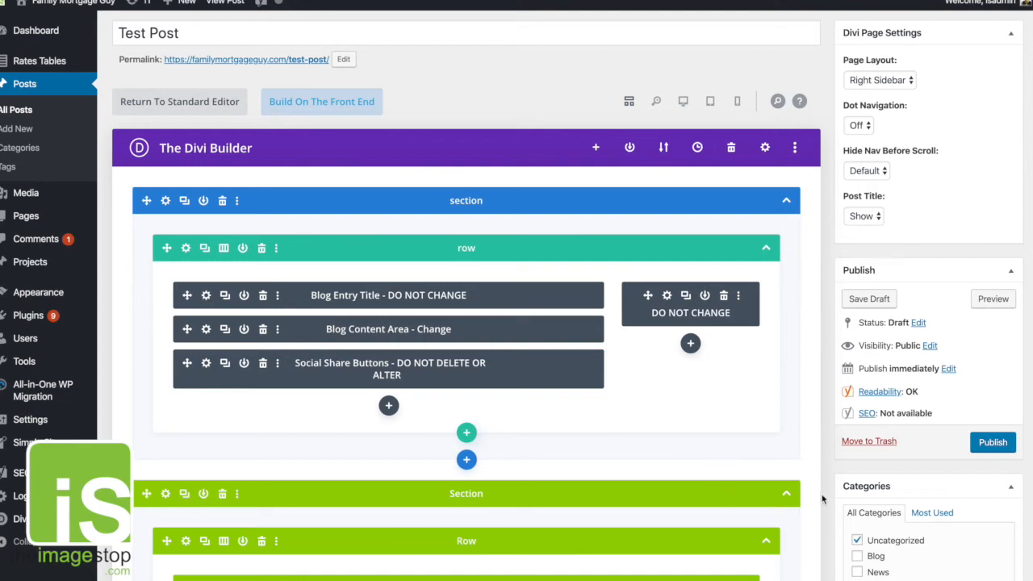
Step: Review the layout's modules, including those marked DO NOT CHANGE and the contact section with its title and form
scroll(707, 326, down, 2)
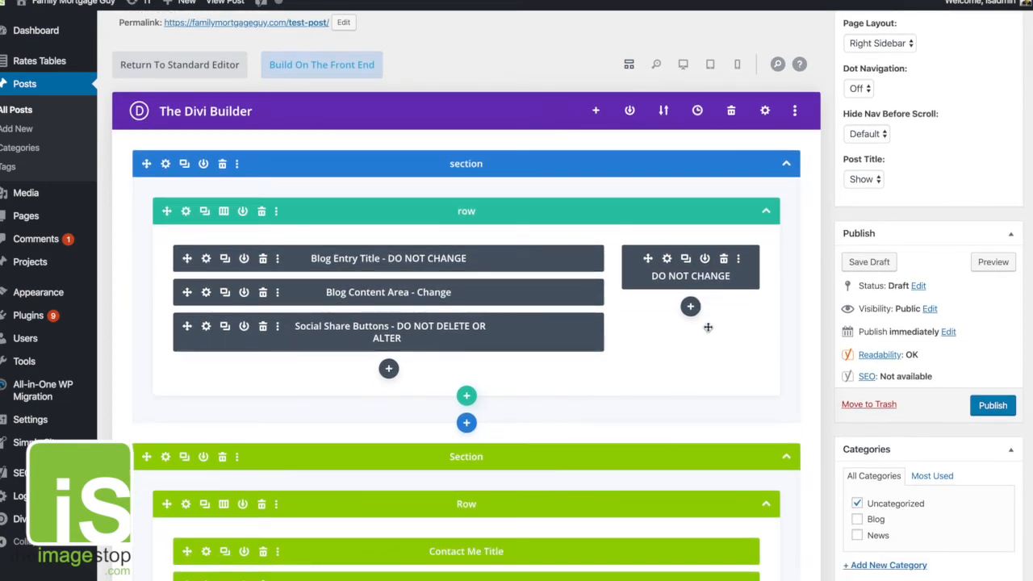
scroll(701, 326, down, 1)
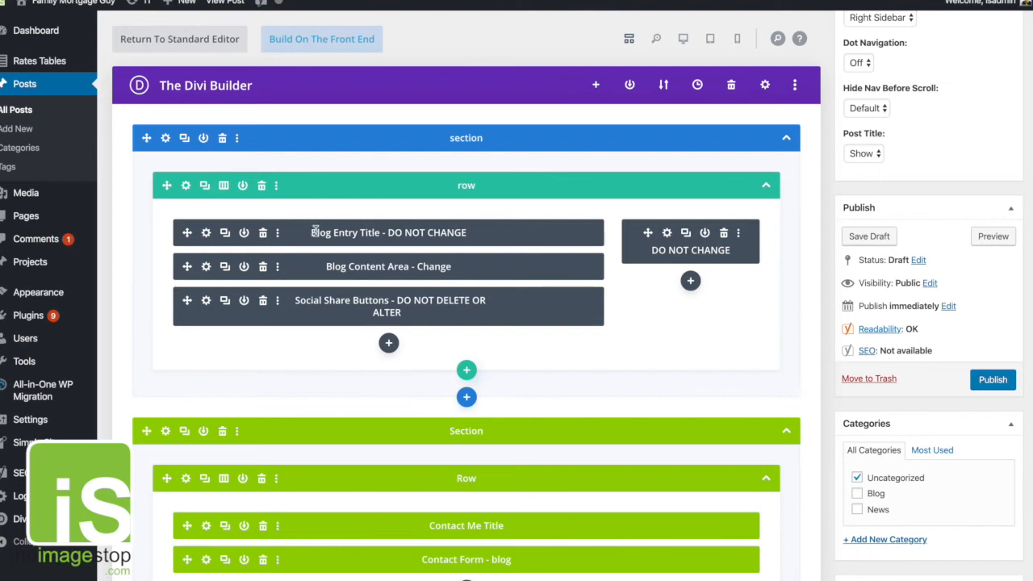
drag(382, 232, 446, 232)
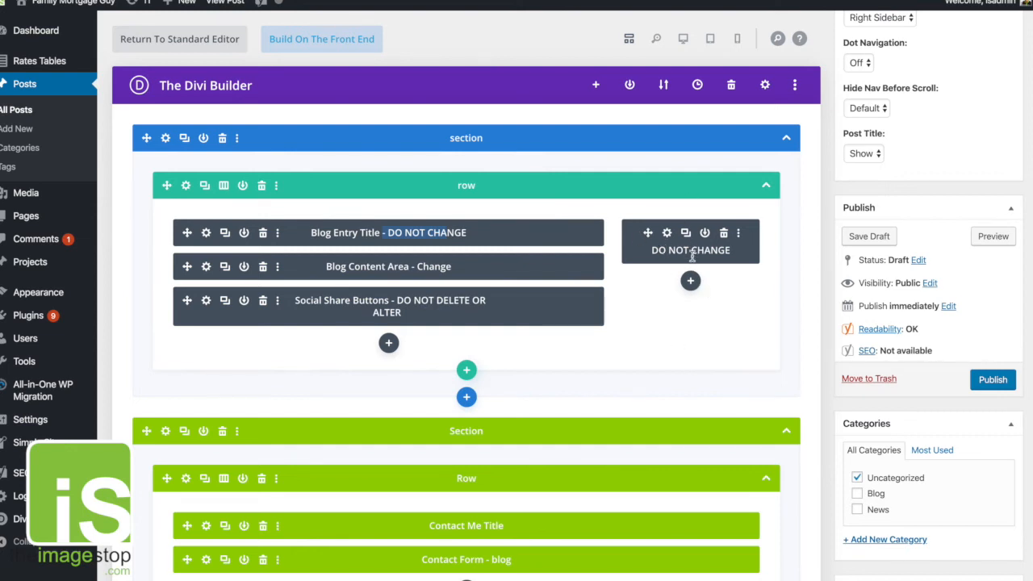
scroll(761, 258, down, 1)
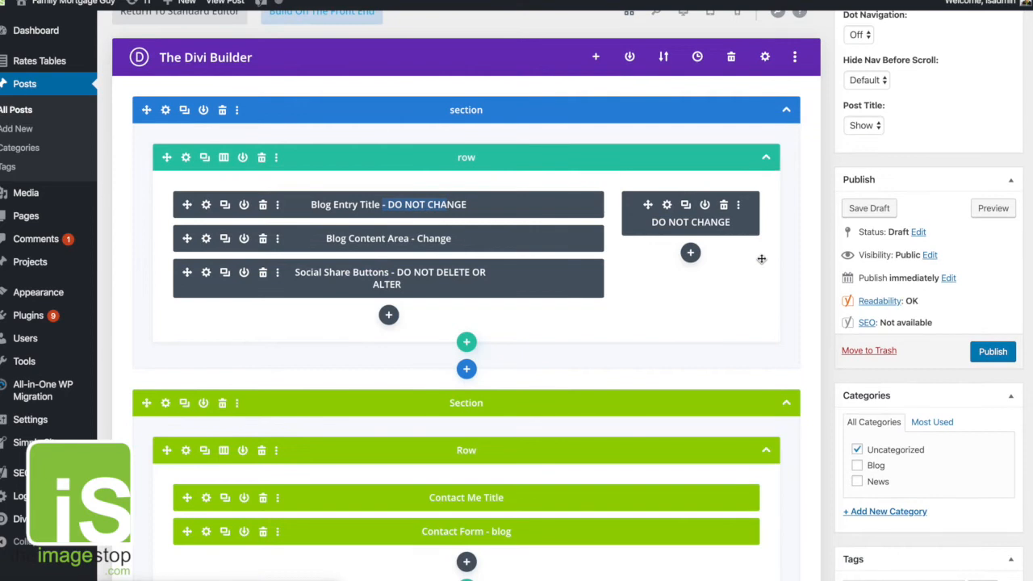
scroll(760, 258, down, 3)
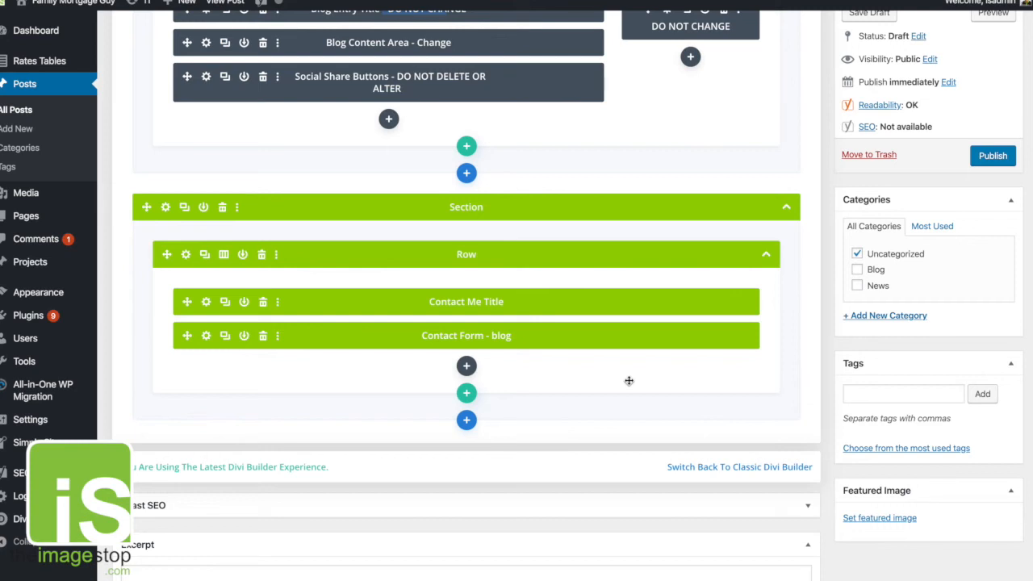
scroll(678, 414, up, 5)
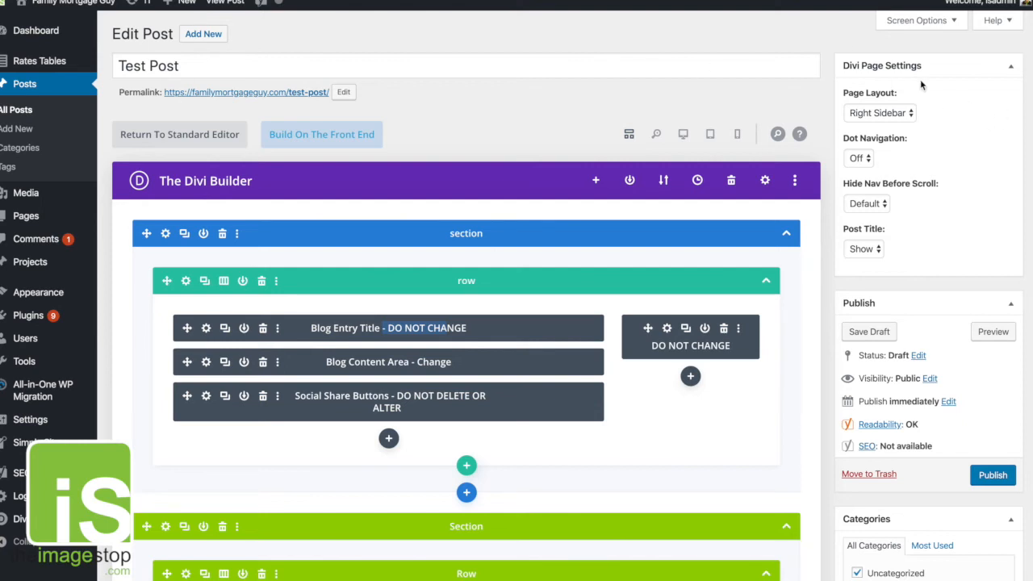
Step: Set the post's Page Layout to Fullwidth and its Post Title to Hide in the Divi page settings
click(907, 112)
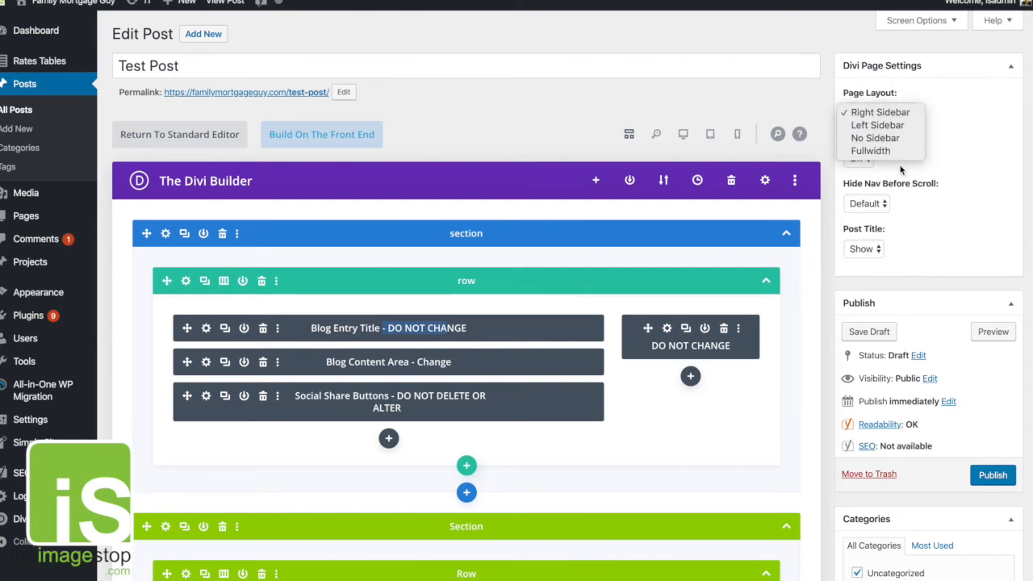
click(899, 151)
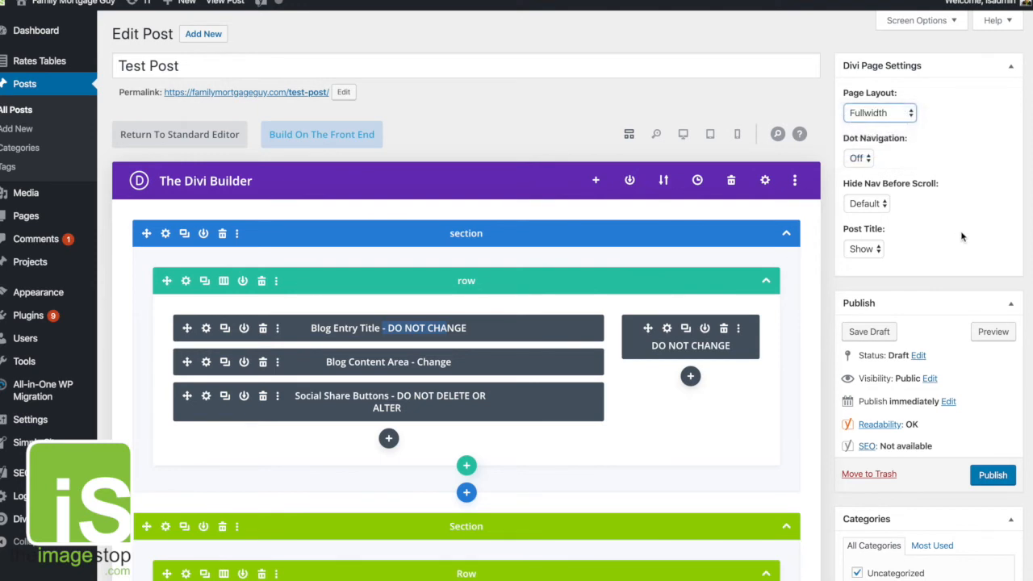
click(869, 252)
click(876, 262)
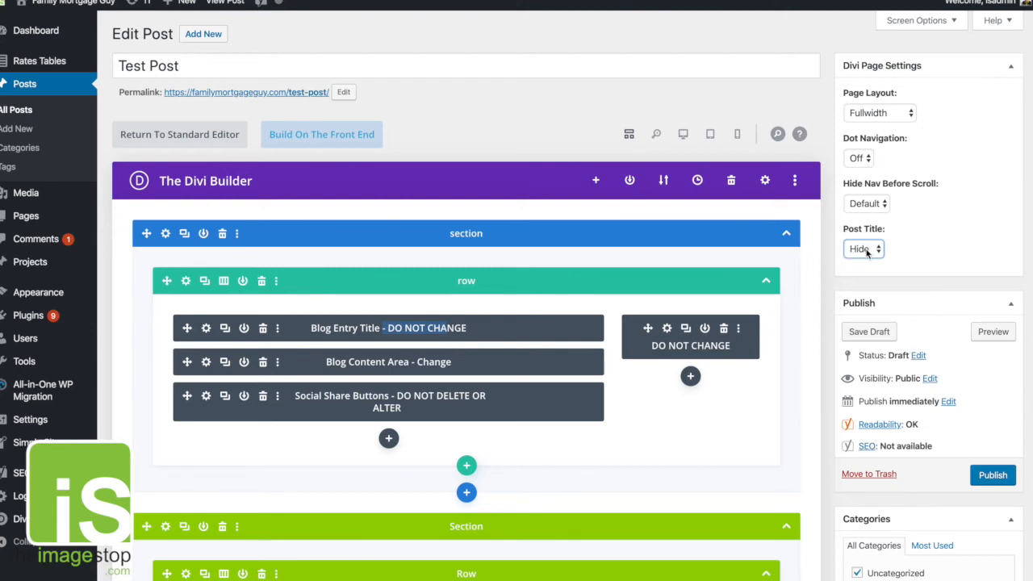
Step: Open the featured image chooser, look at the file upload option, and return to the media library
scroll(885, 253, down, 2)
scroll(944, 229, down, 8)
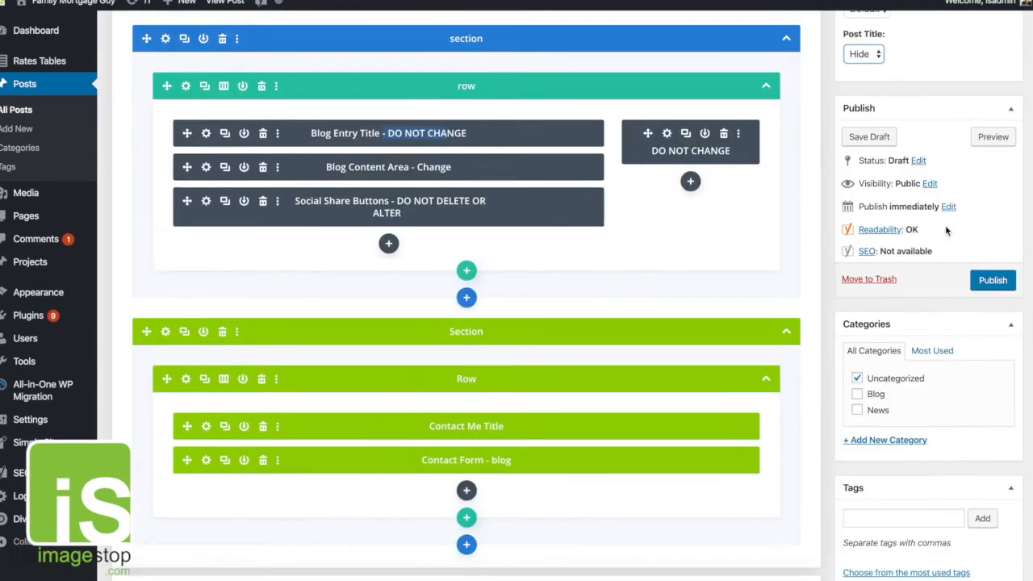
scroll(947, 232, down, 1)
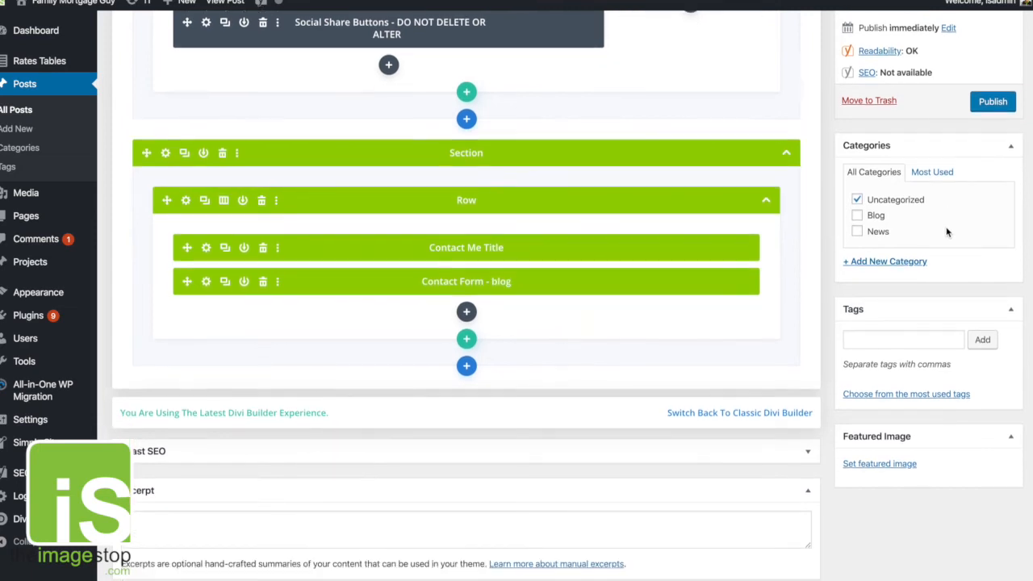
scroll(947, 232, down, 1)
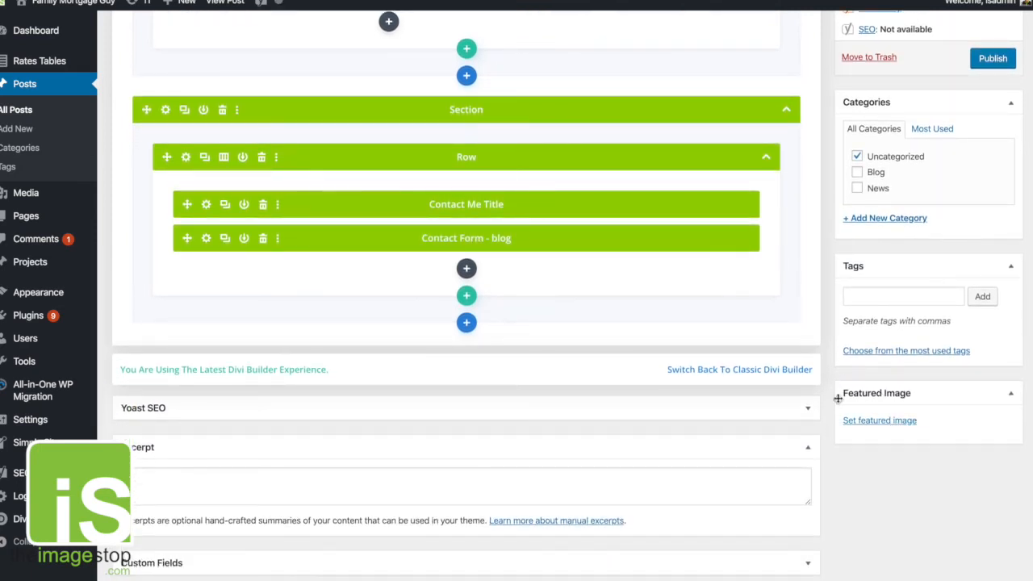
click(878, 420)
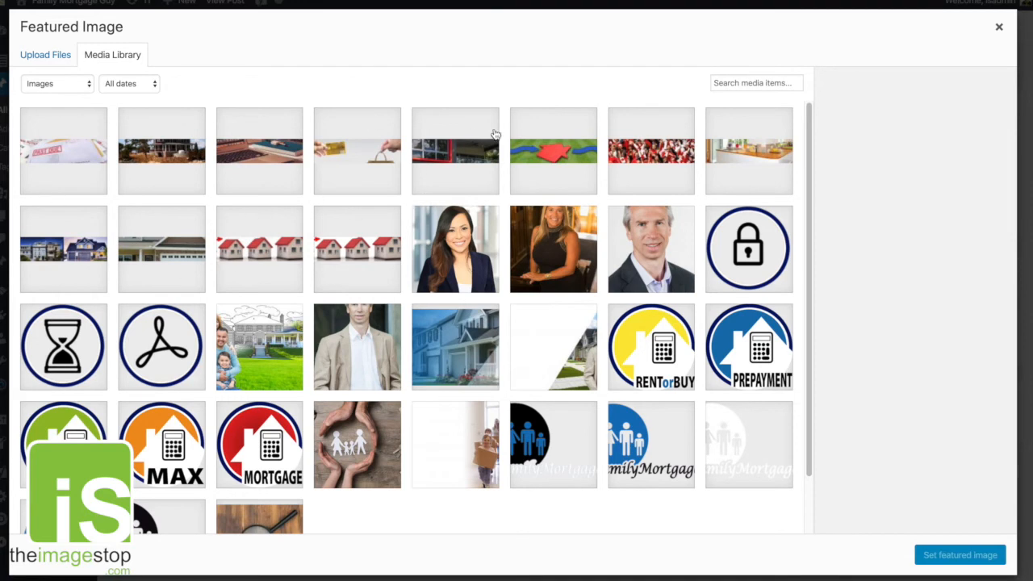
click(59, 61)
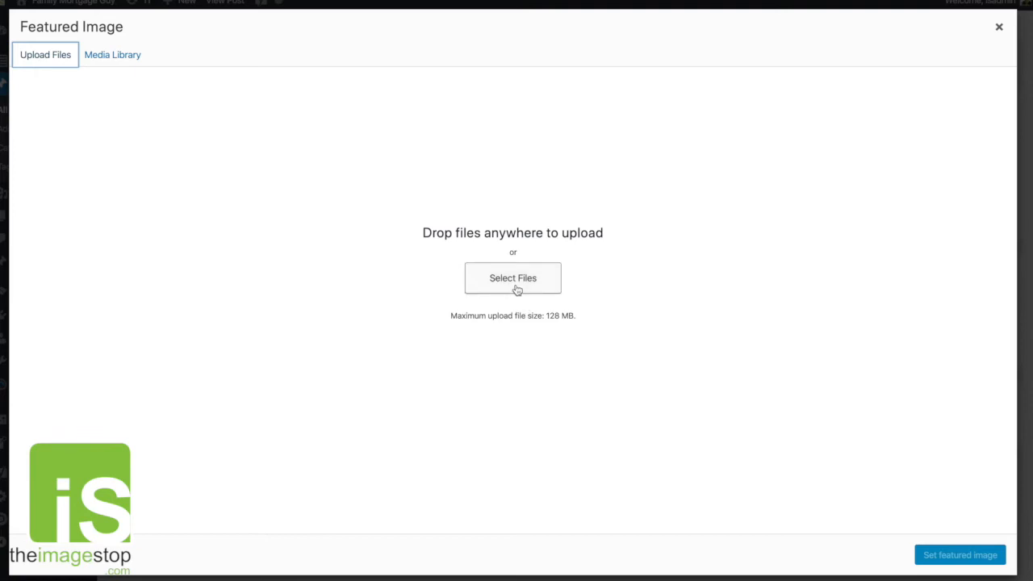
click(136, 61)
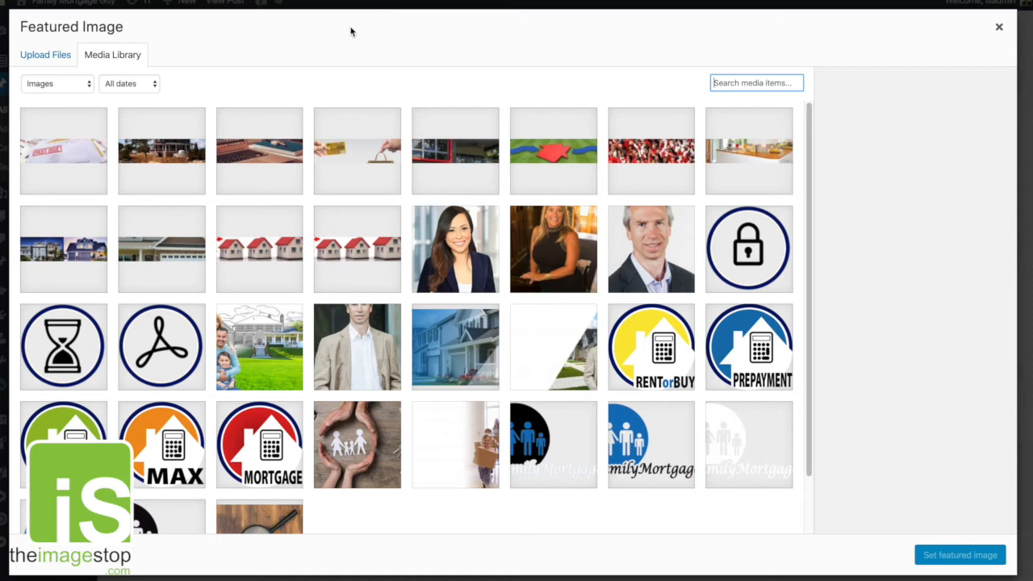
Step: Compare several banner images and set banner_investment_property_mortgage_funding.jpg as the post's featured image
click(164, 167)
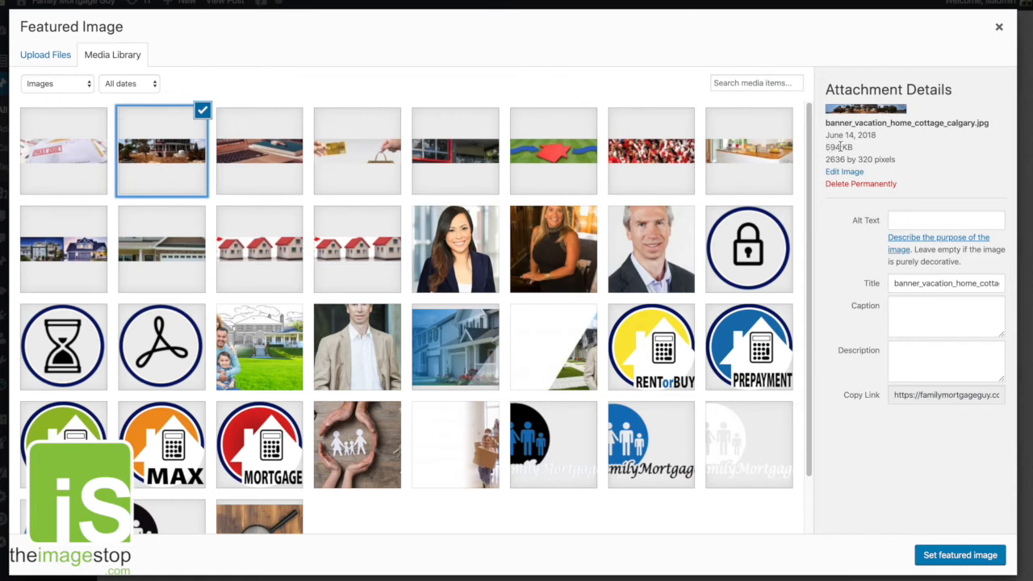
click(676, 160)
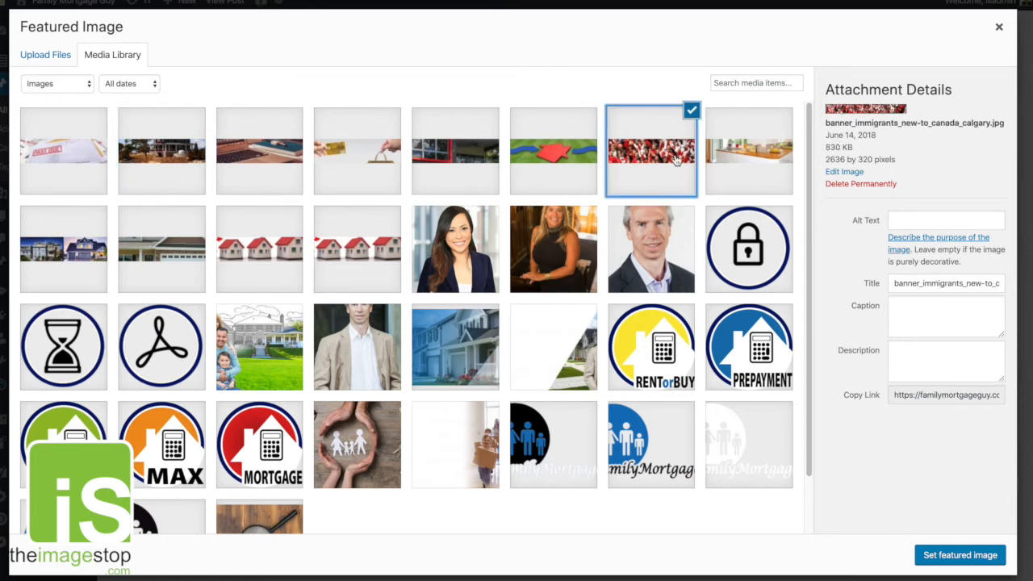
click(725, 160)
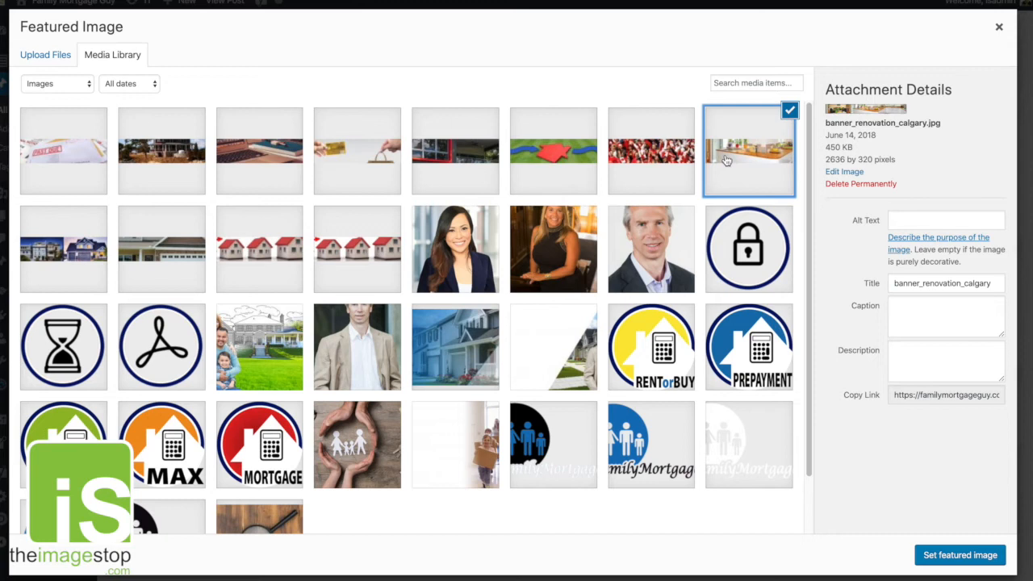
click(262, 266)
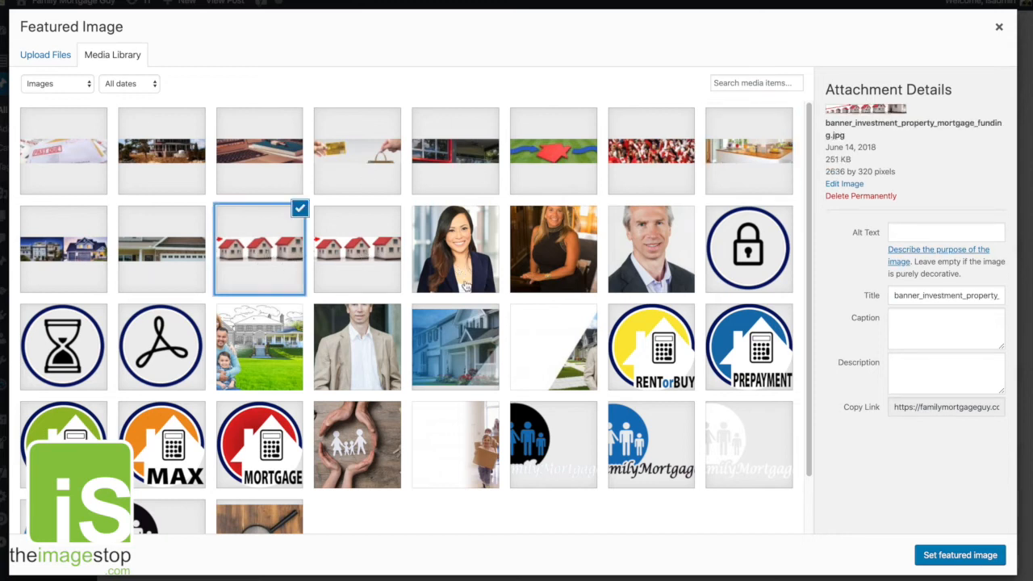
click(953, 555)
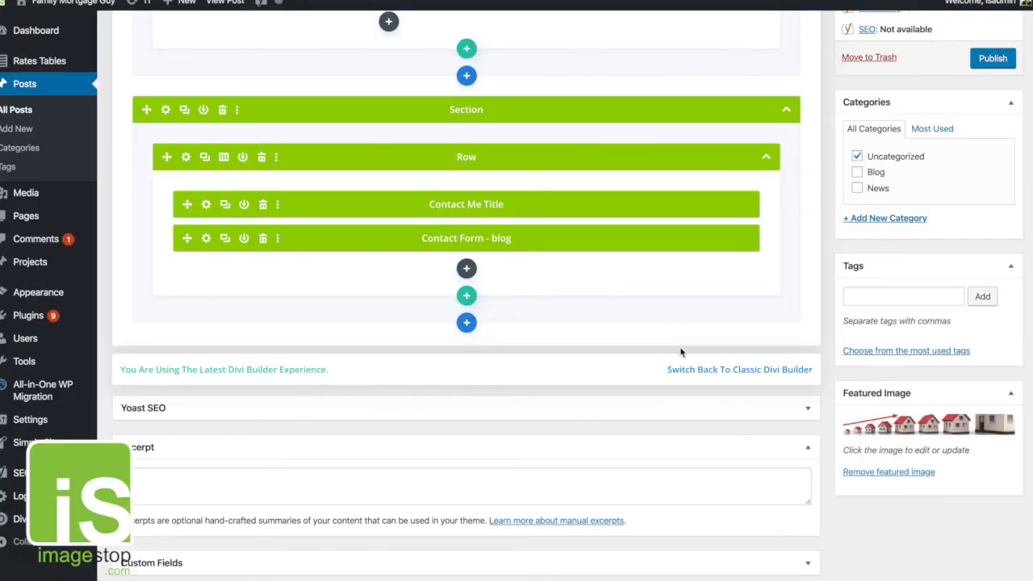
Step: Assign the post to the Blog category instead of Uncategorized and publish it
click(857, 173)
click(857, 156)
scroll(899, 199, up, 2)
click(992, 175)
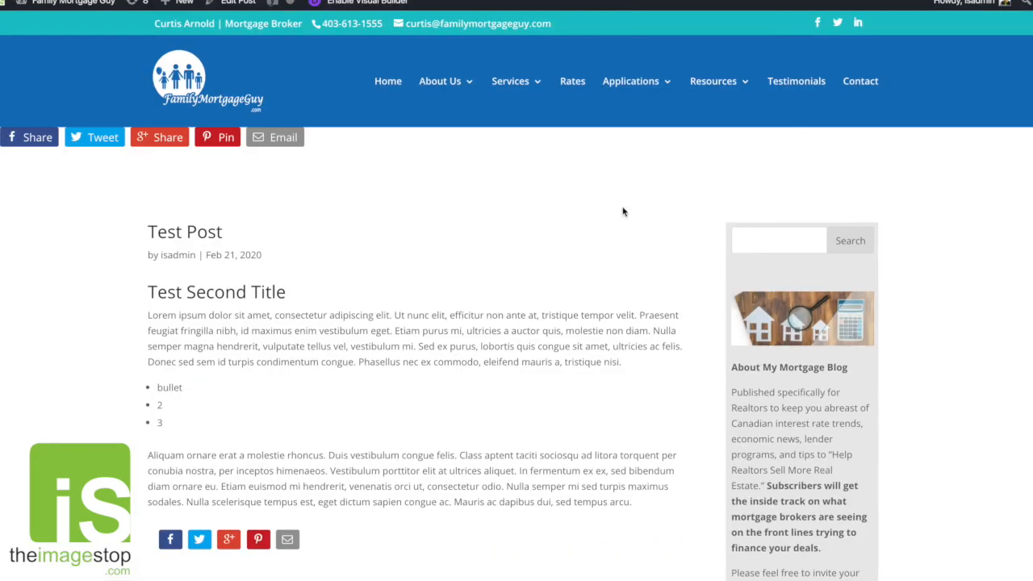
Step: Check the live Test Post's title, body text, bulleted list, share buttons and sidebar
scroll(577, 287, down, 1)
scroll(576, 288, up, 2)
scroll(534, 344, down, 1)
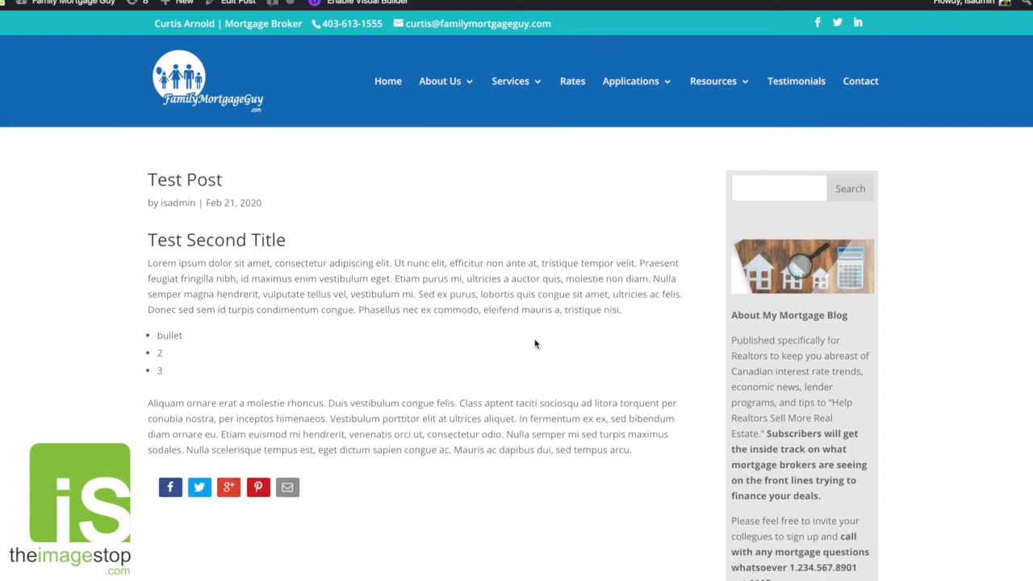
scroll(534, 344, up, 1)
scroll(534, 344, down, 2)
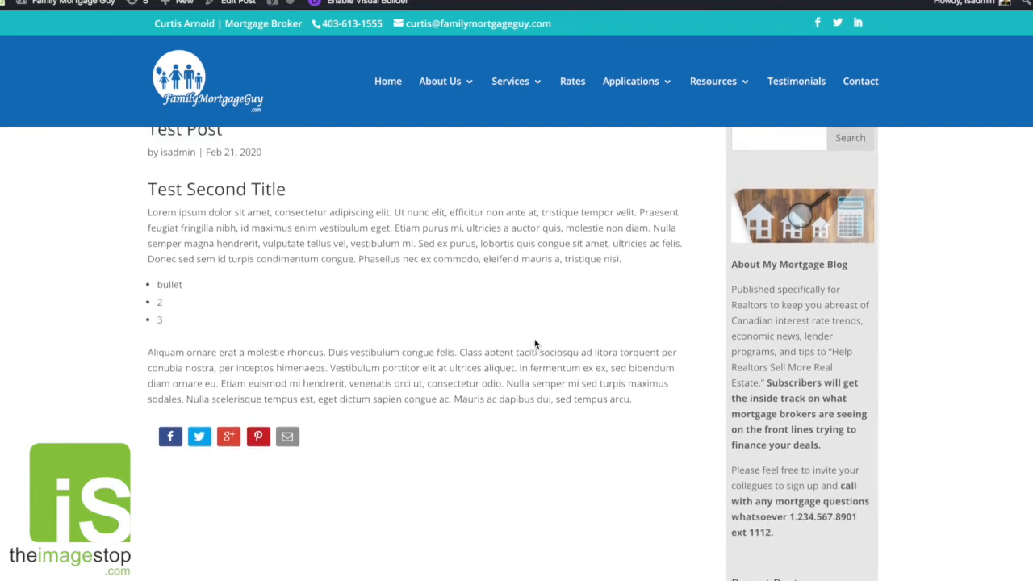
scroll(534, 343, up, 2)
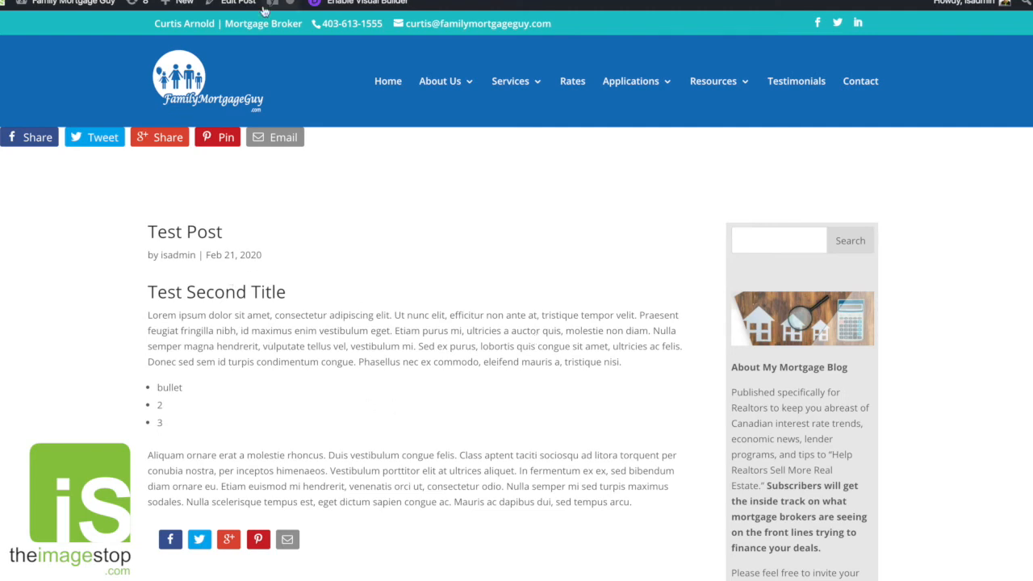
Step: Go to the site's Blog page and examine how the Test Post card appears among the other posts
mouse_move(722, 84)
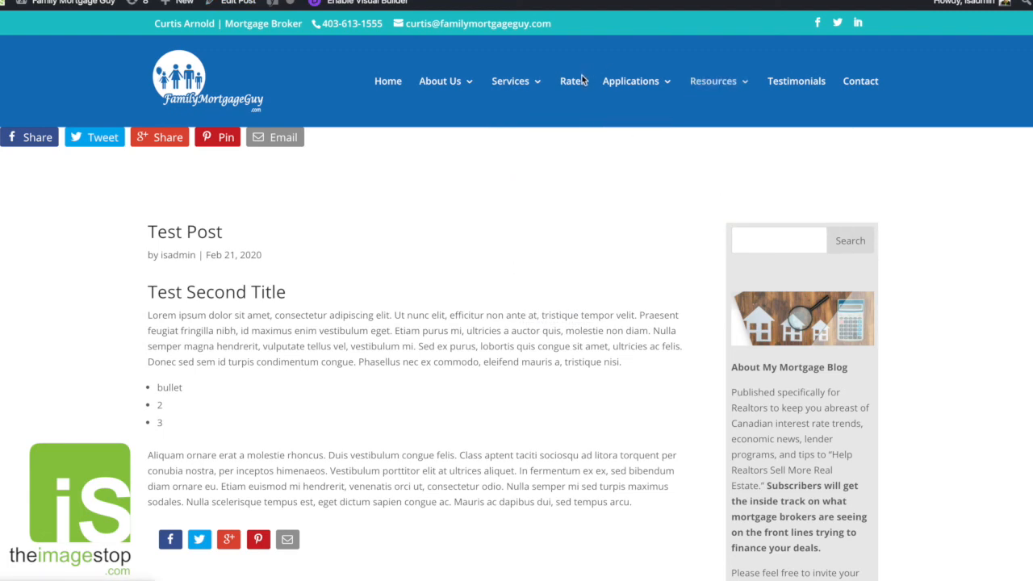
mouse_move(627, 91)
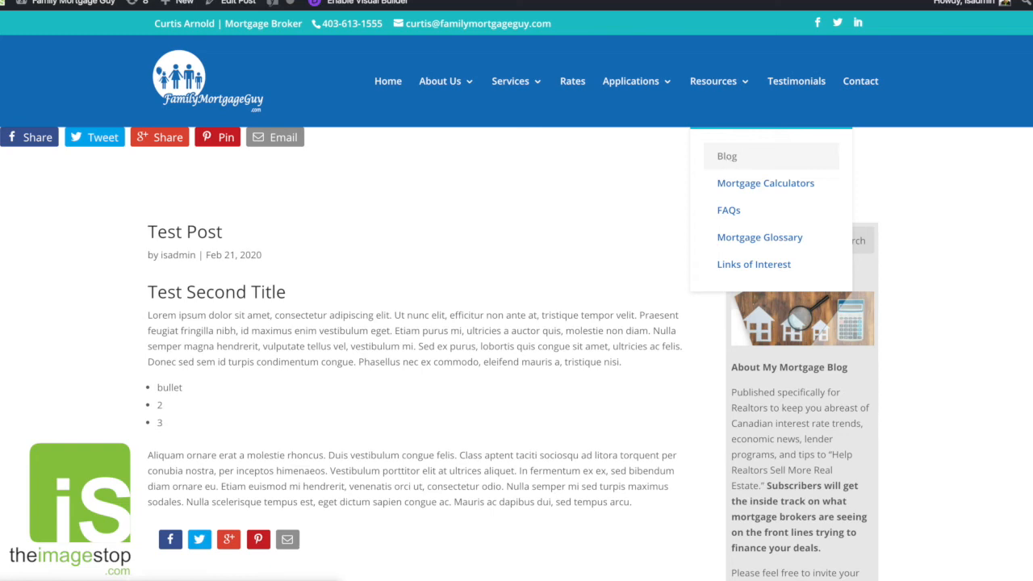
click(726, 156)
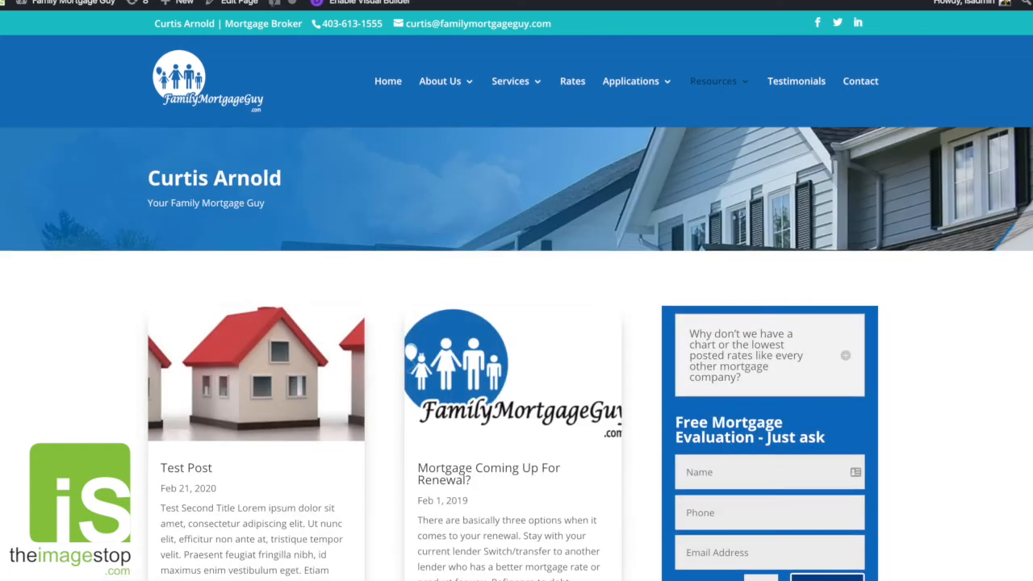
scroll(507, 274, down, 2)
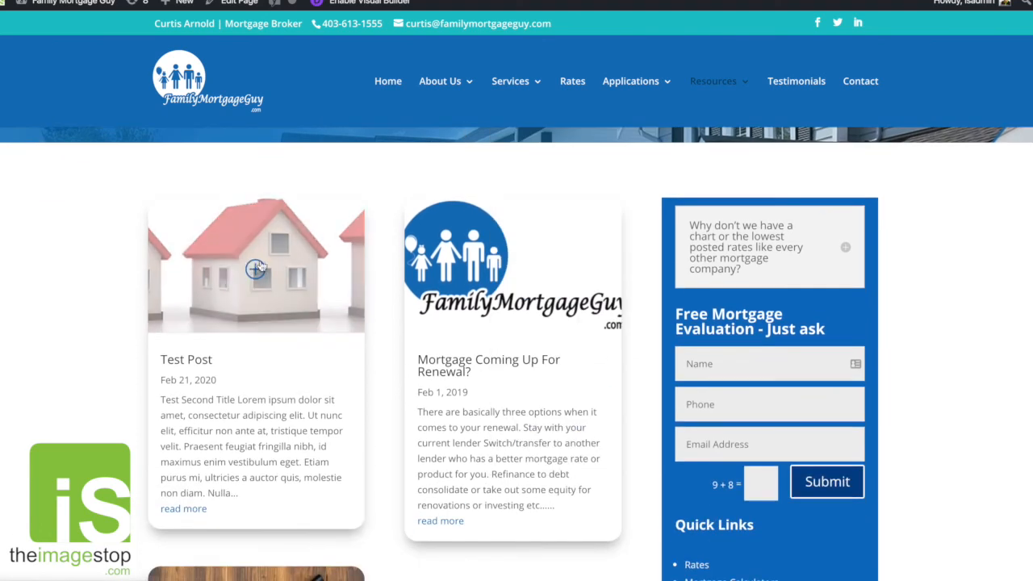
scroll(637, 397, down, 3)
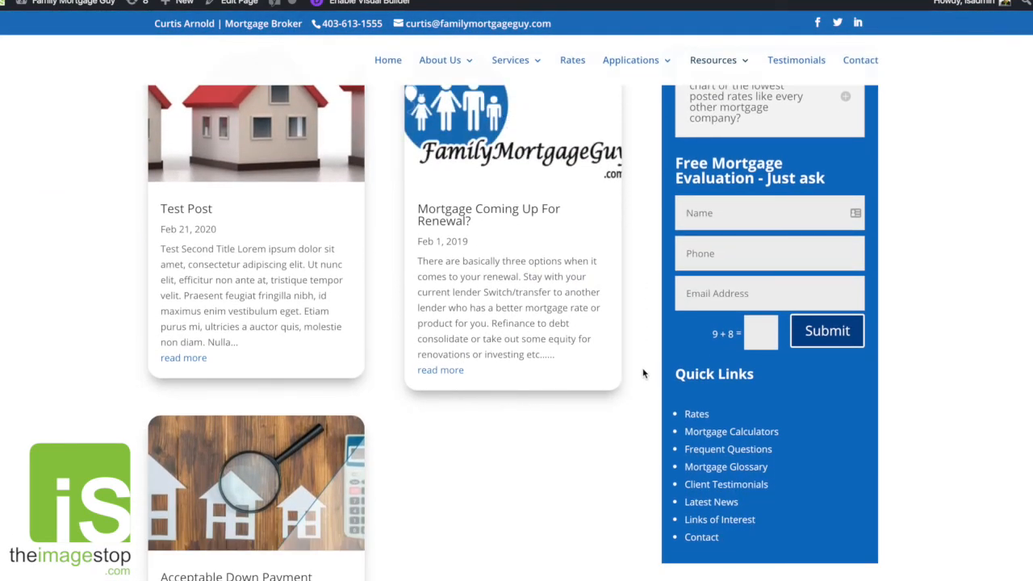
scroll(643, 373, down, 2)
scroll(642, 374, up, 3)
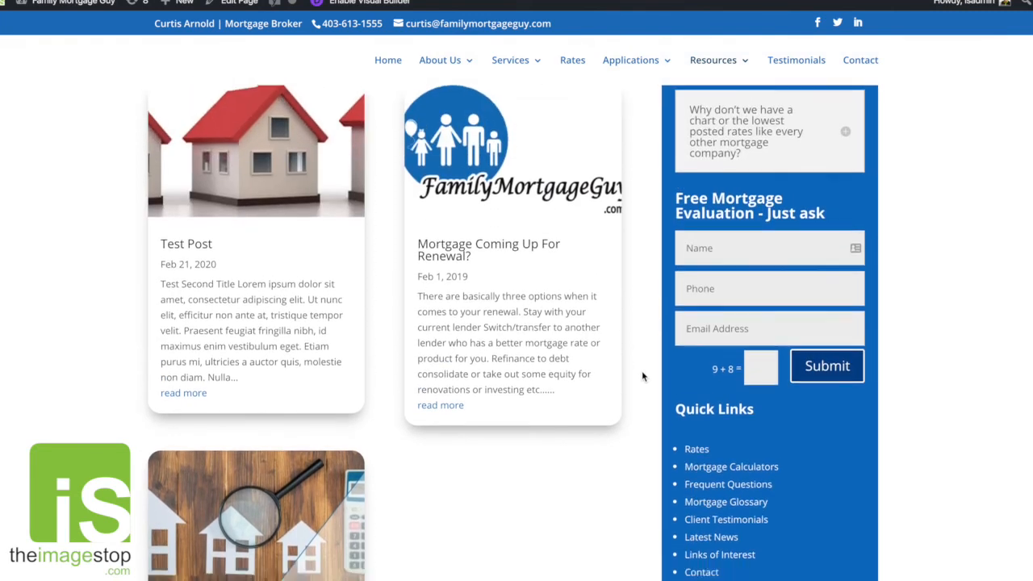
scroll(642, 375, down, 1)
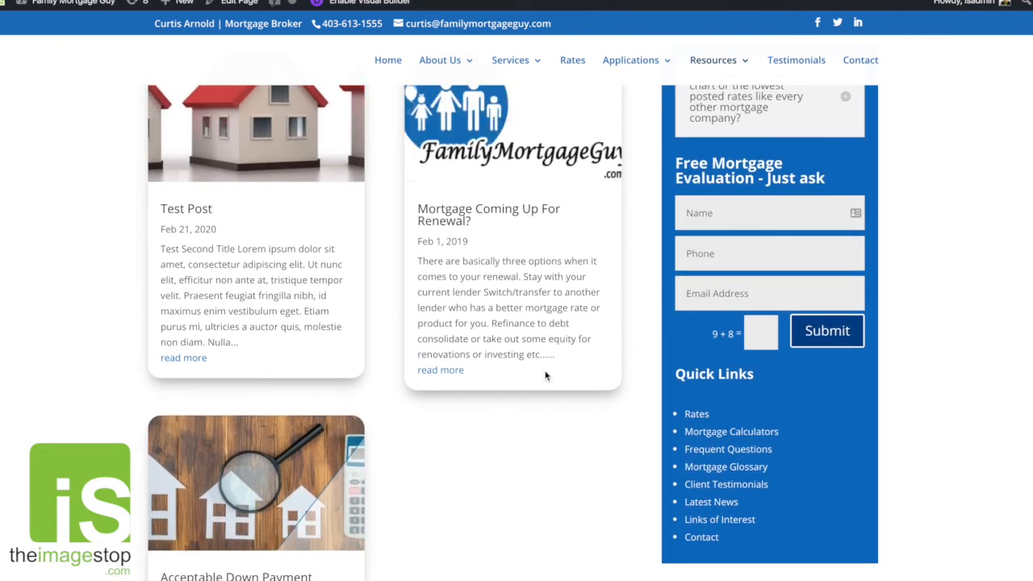
scroll(565, 426, down, 3)
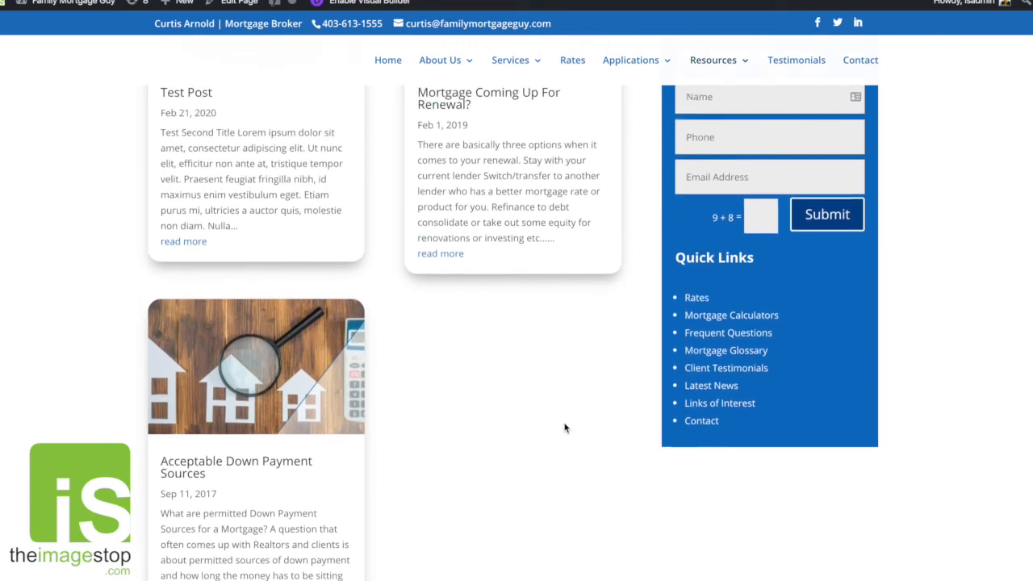
scroll(565, 428, up, 1)
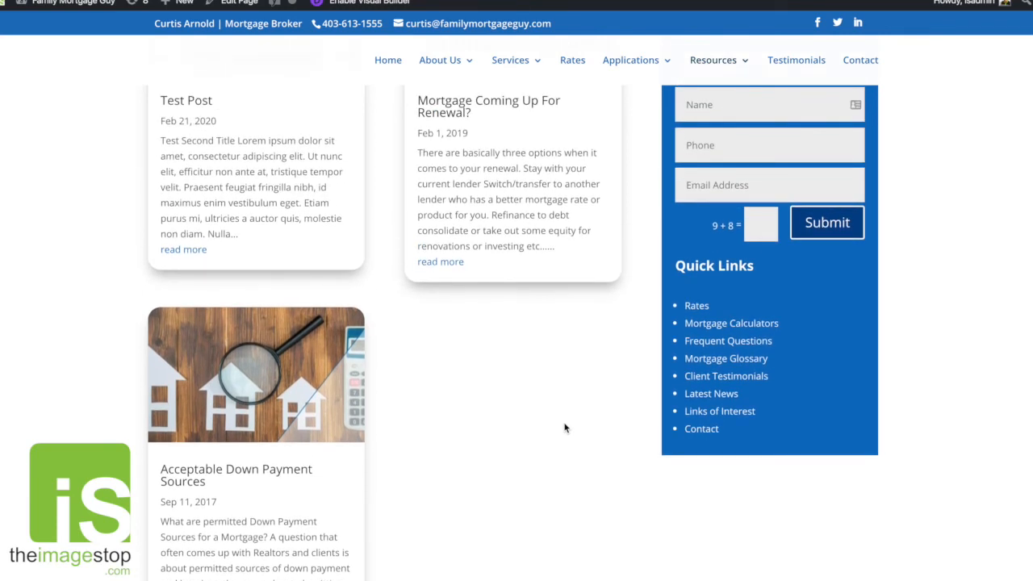
scroll(566, 422, up, 3)
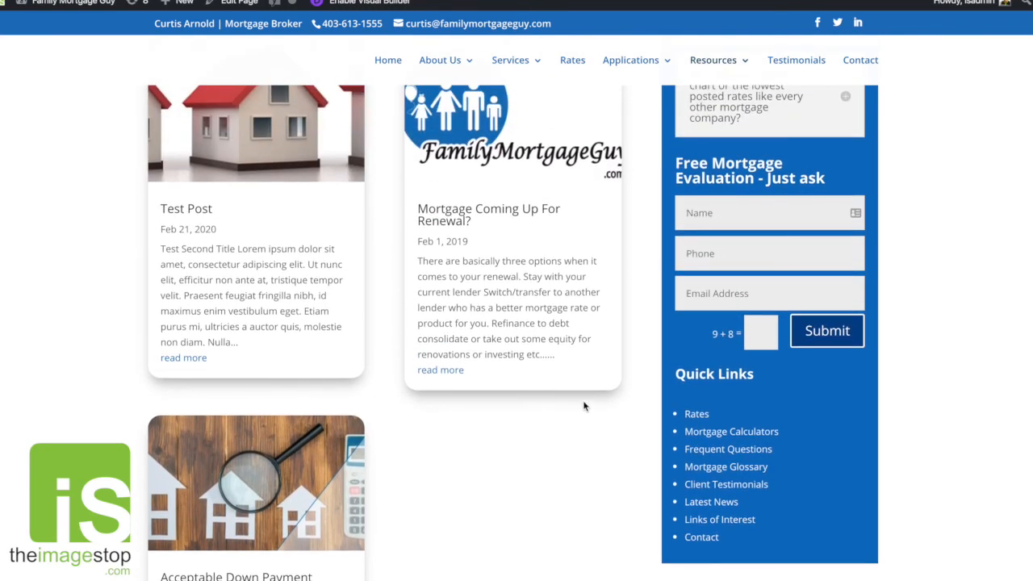
scroll(563, 315, up, 4)
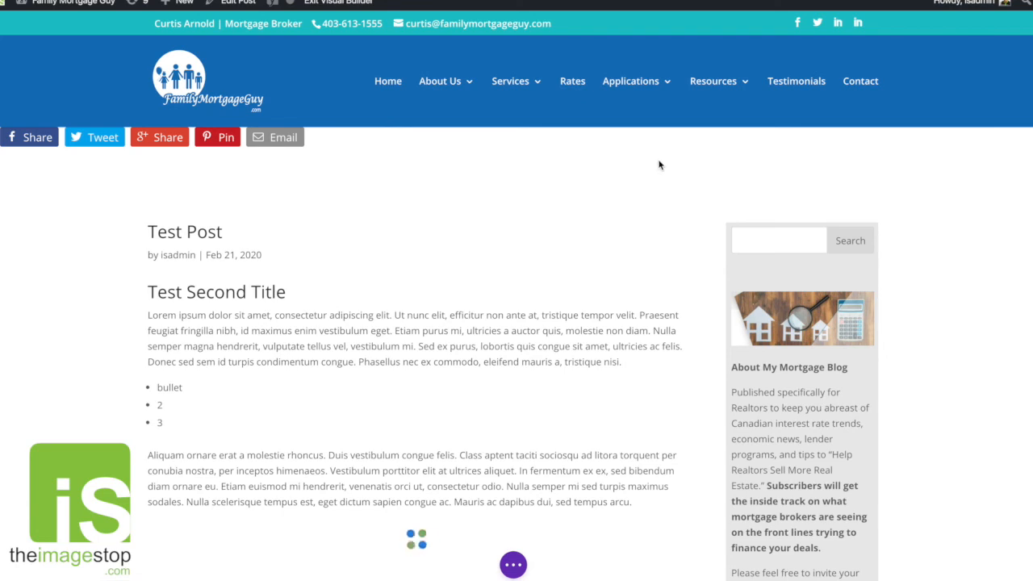
Step: Change the post row's layout to half, quarter and quarter columns and move the sidebar module into the last column
scroll(696, 176, down, 5)
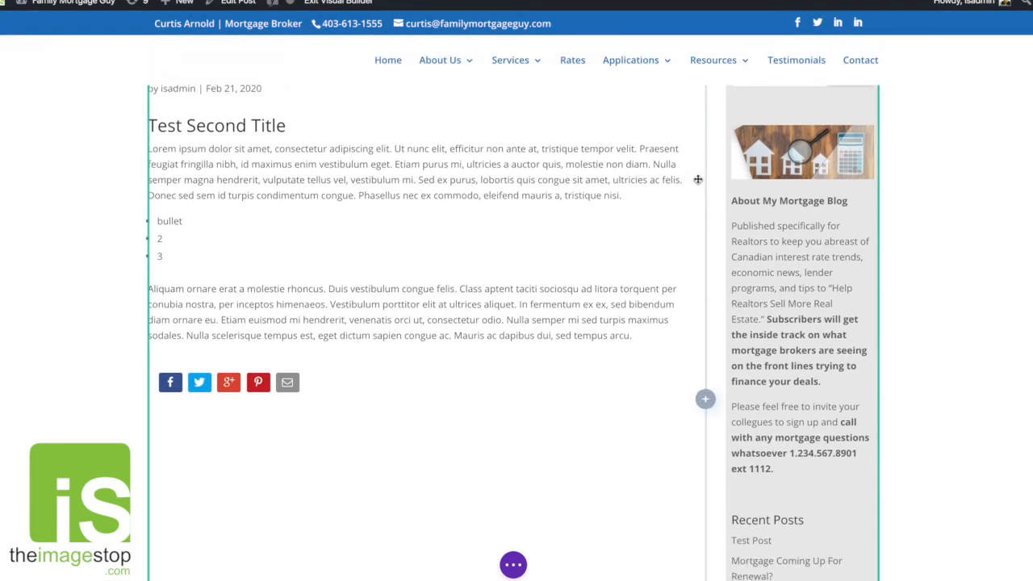
scroll(699, 179, down, 10)
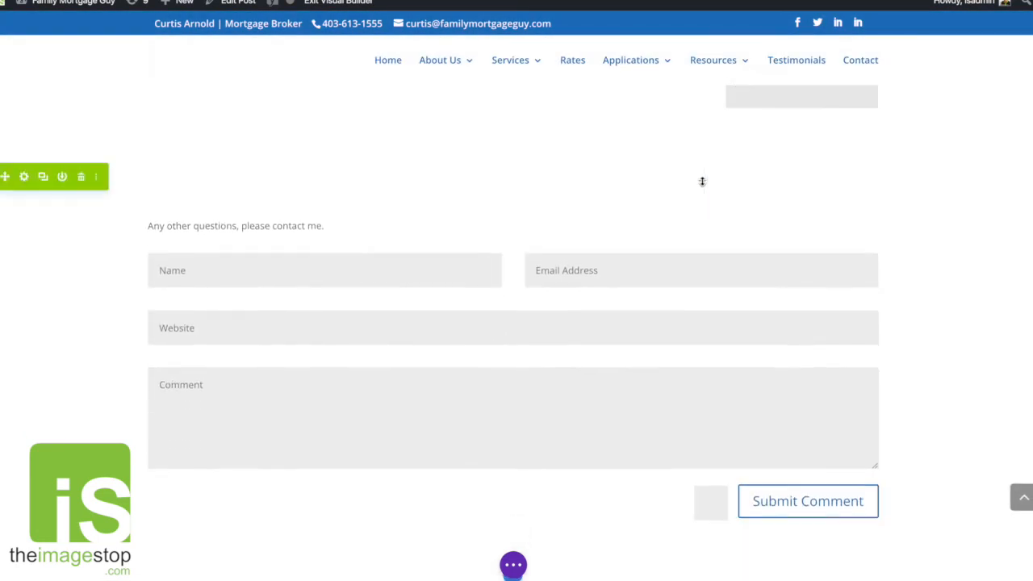
scroll(702, 181, up, 12)
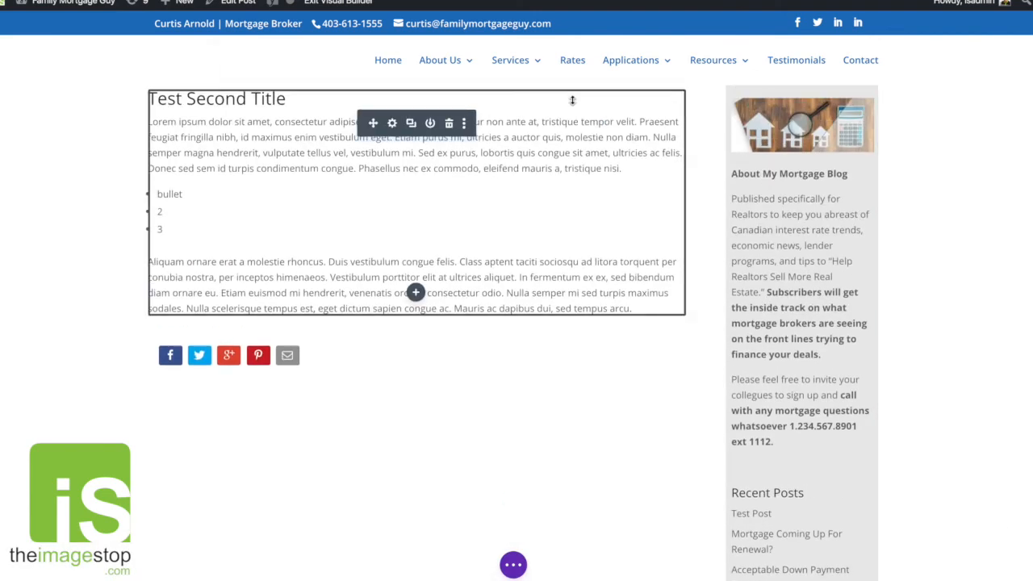
scroll(697, 207, up, 2)
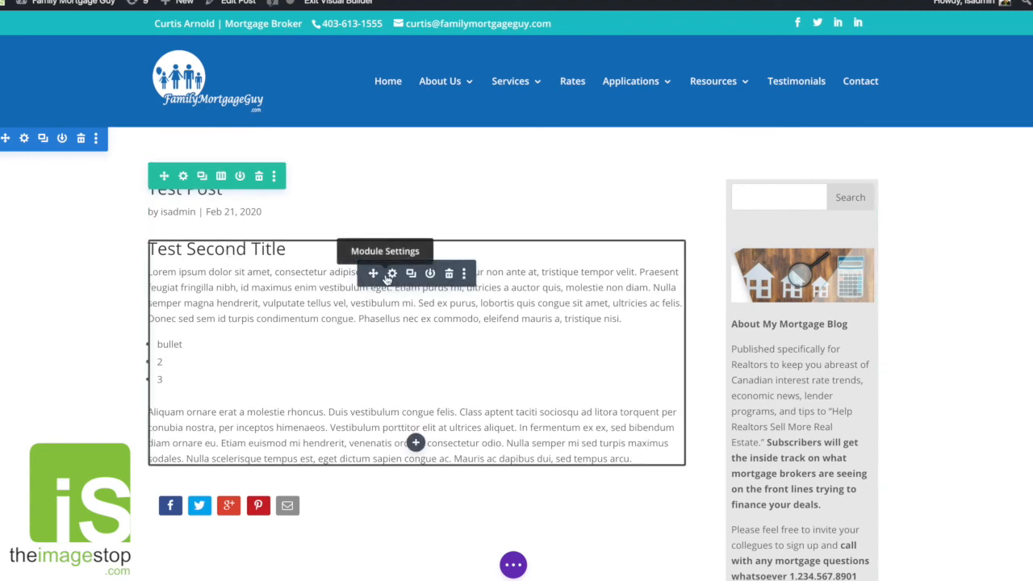
click(221, 175)
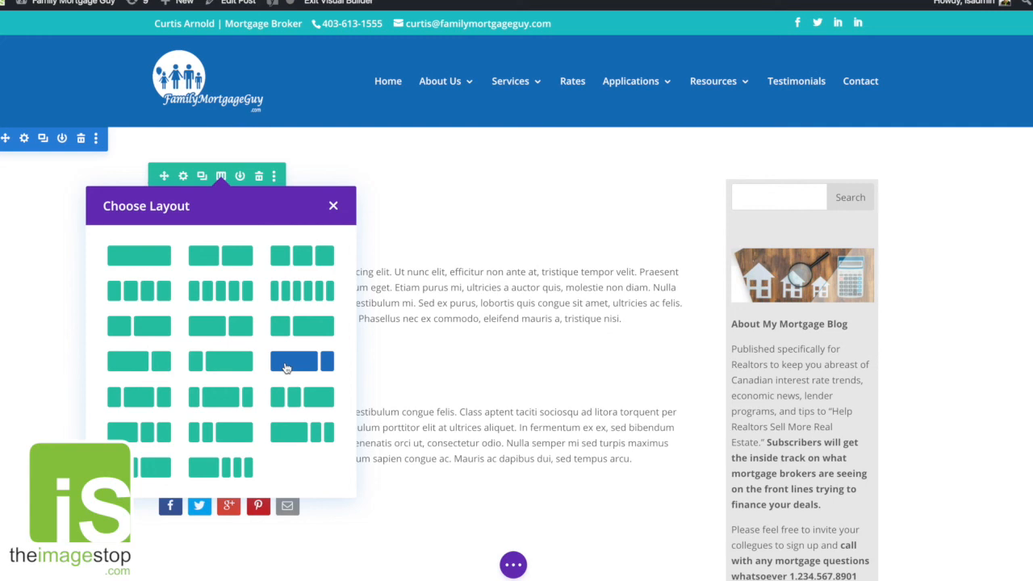
click(114, 434)
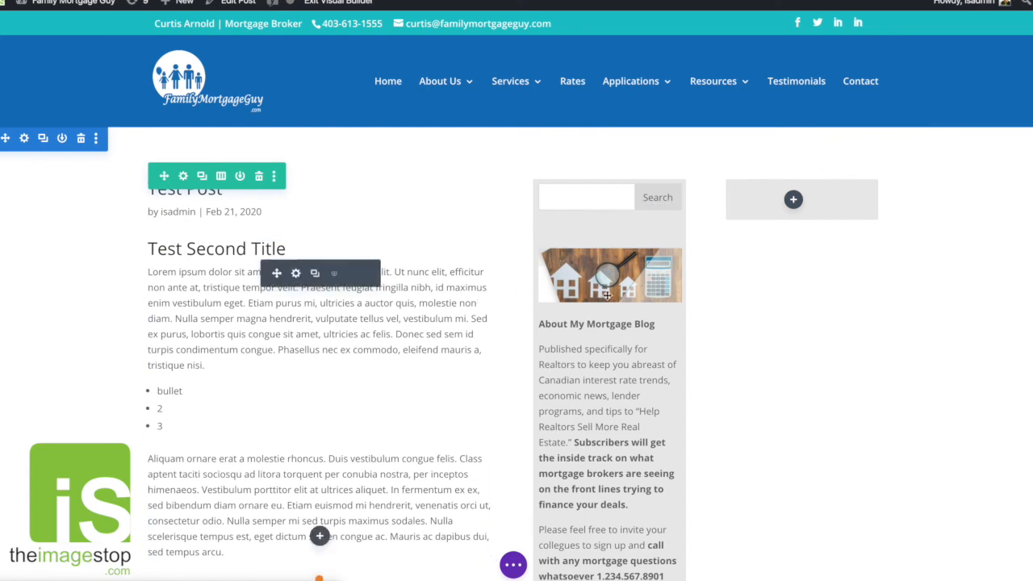
click(658, 217)
drag(657, 216, 763, 202)
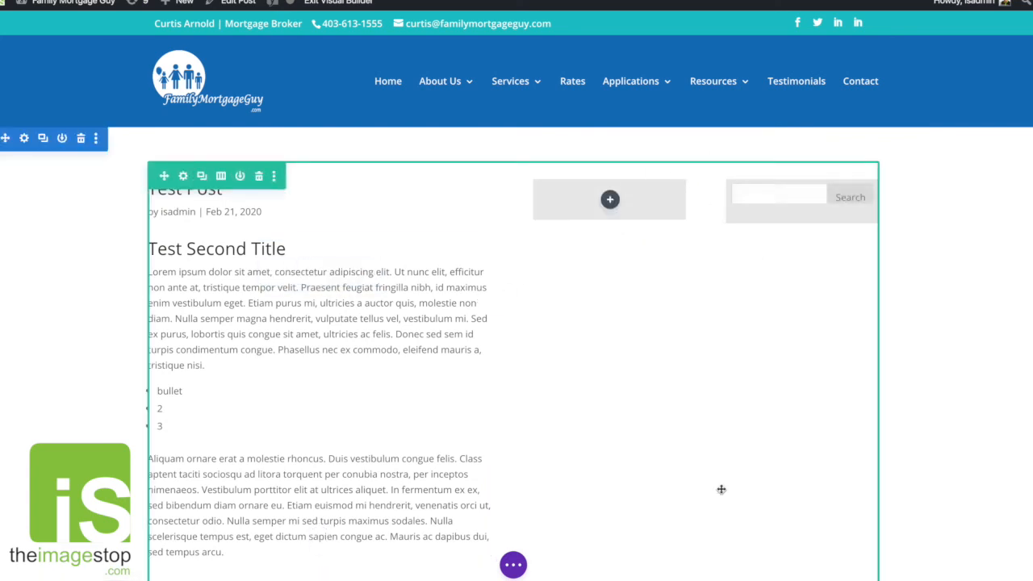
Step: Insert an Image module in the empty middle column using the dark-suited man's headshot from the media library
click(611, 200)
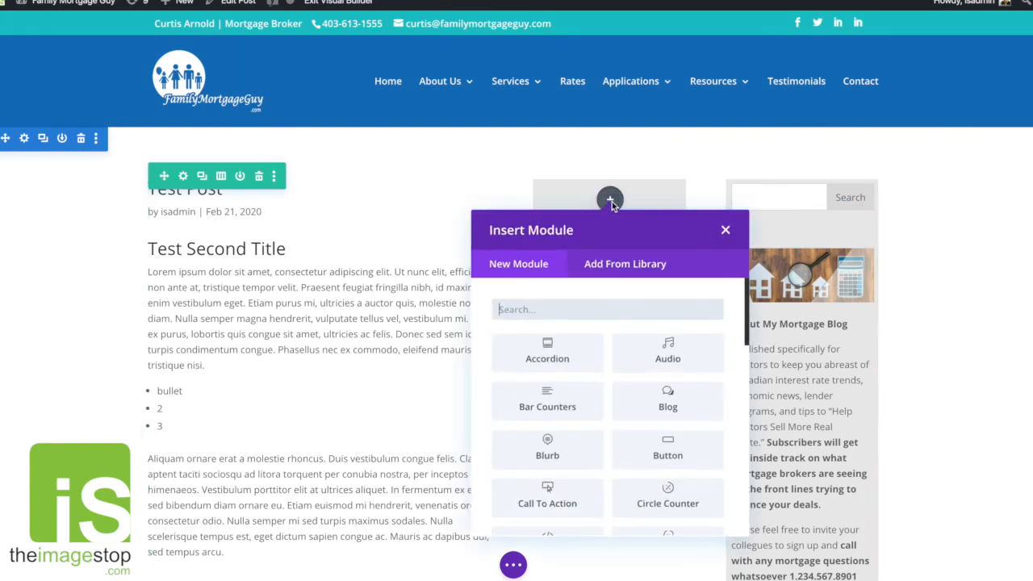
scroll(588, 344, down, 3)
scroll(588, 344, down, 5)
click(557, 395)
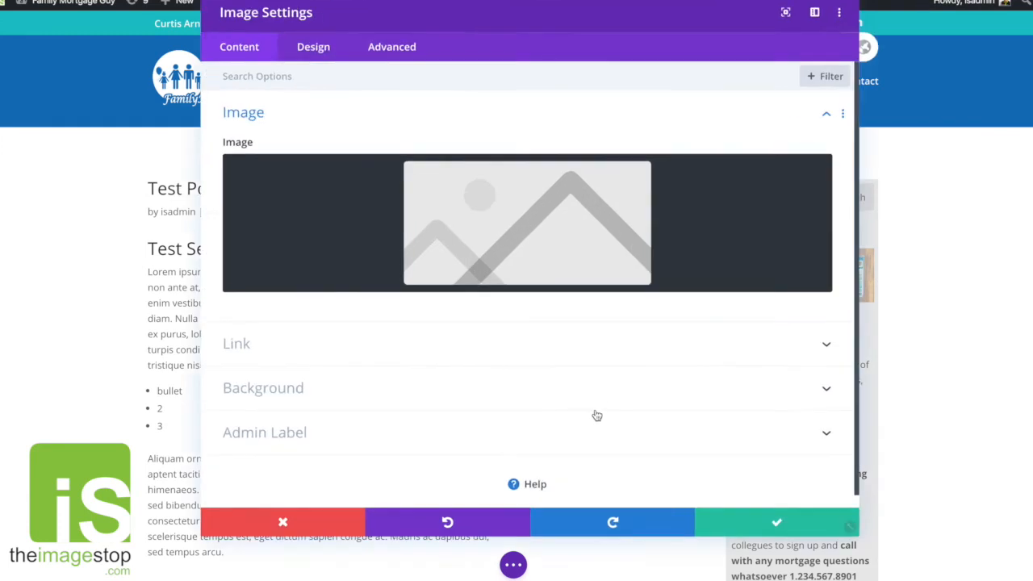
click(517, 228)
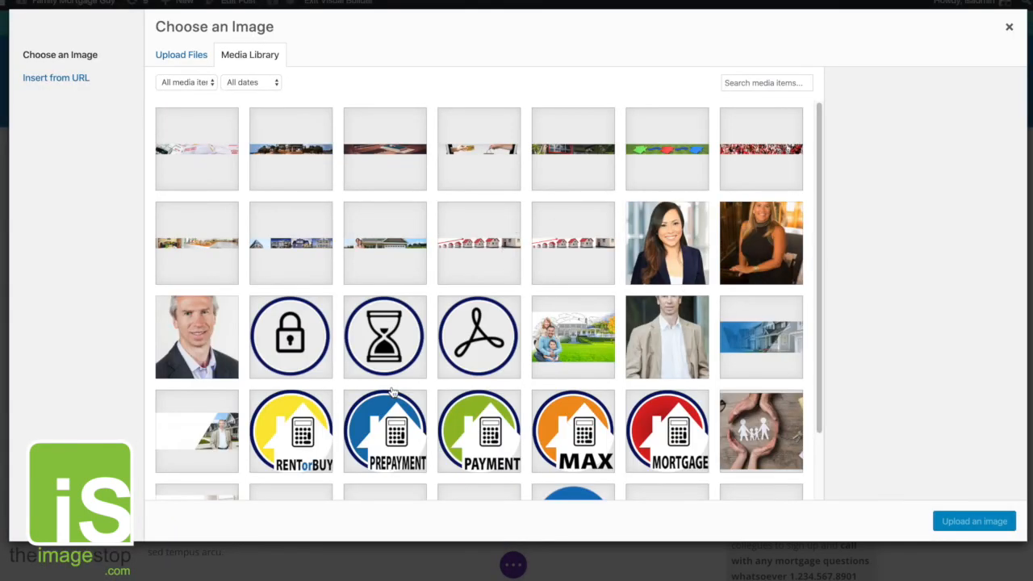
click(229, 367)
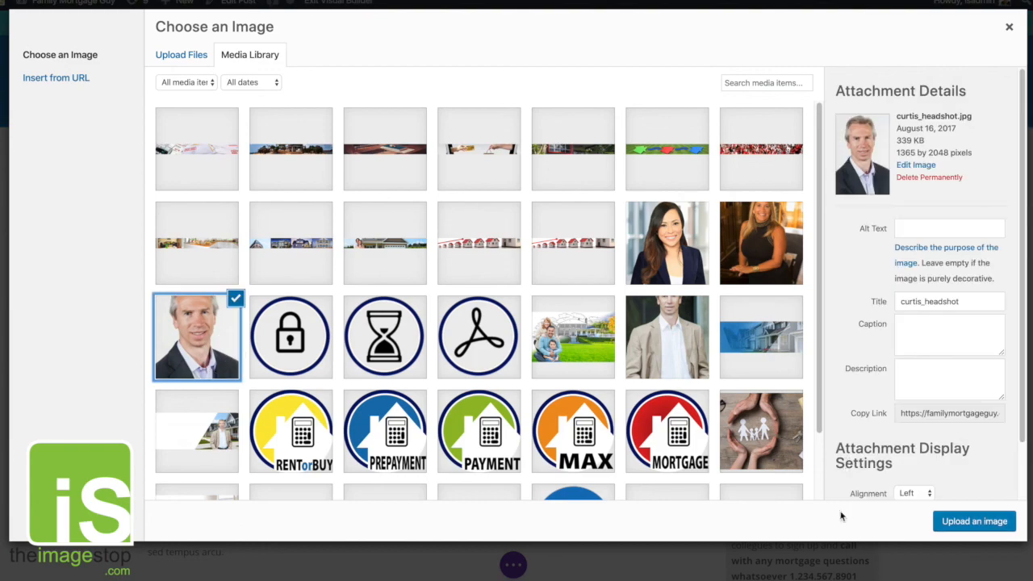
click(974, 521)
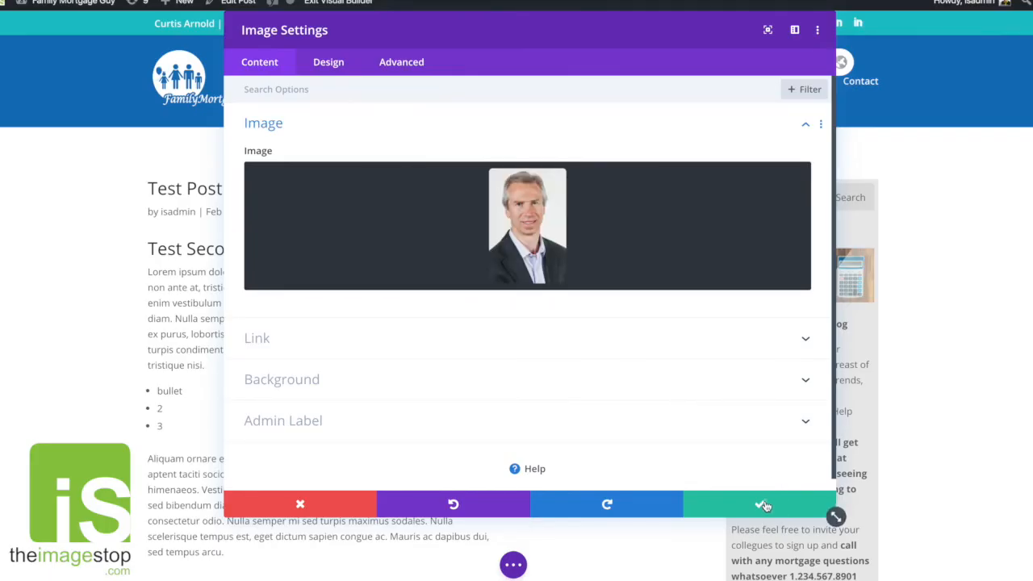
click(763, 504)
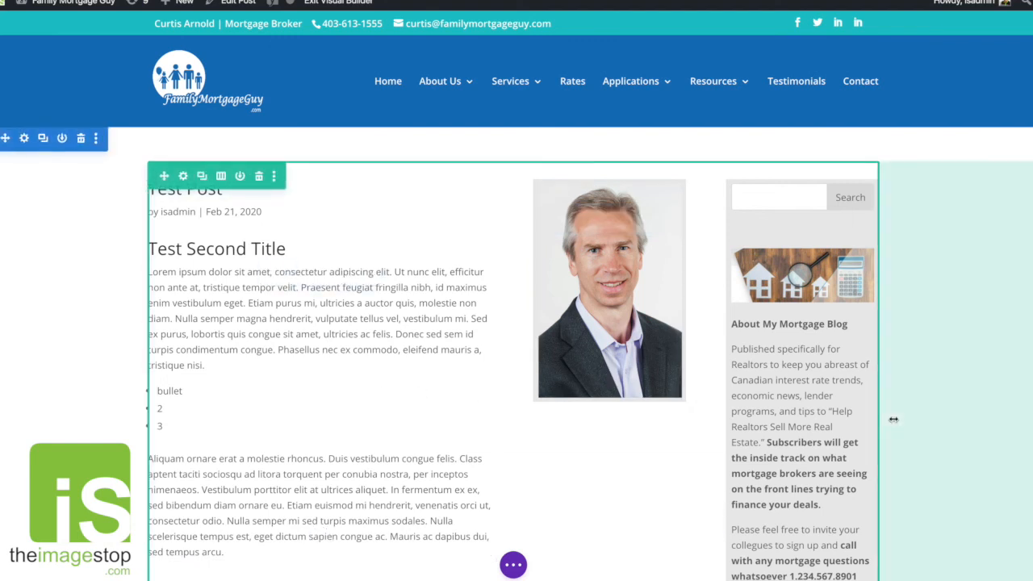
Step: Style the Post Title module's title text with Bold weight, blue color and 34px size, and keep the changes
scroll(972, 361, down, 5)
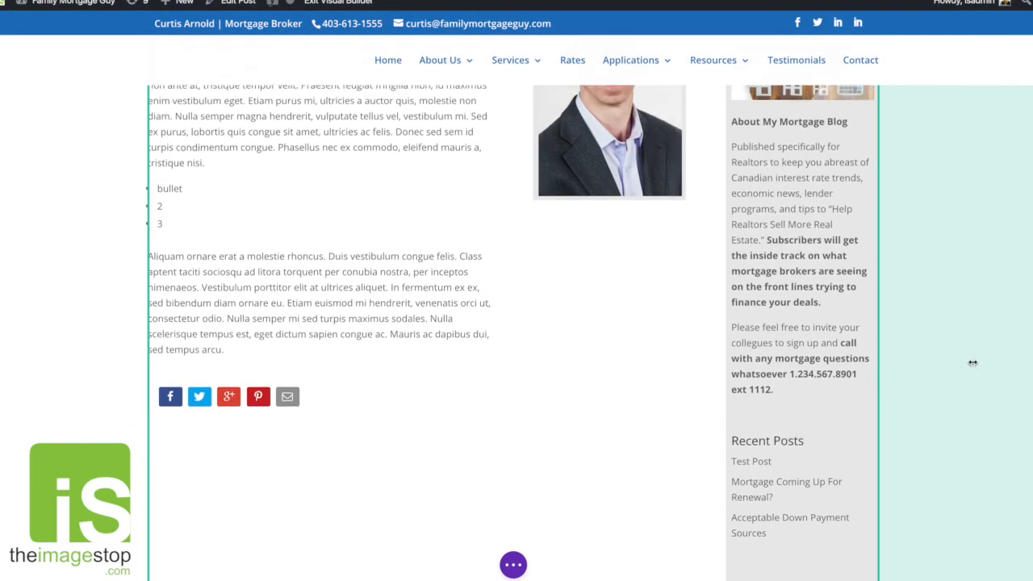
scroll(972, 362, up, 4)
scroll(972, 363, up, 1)
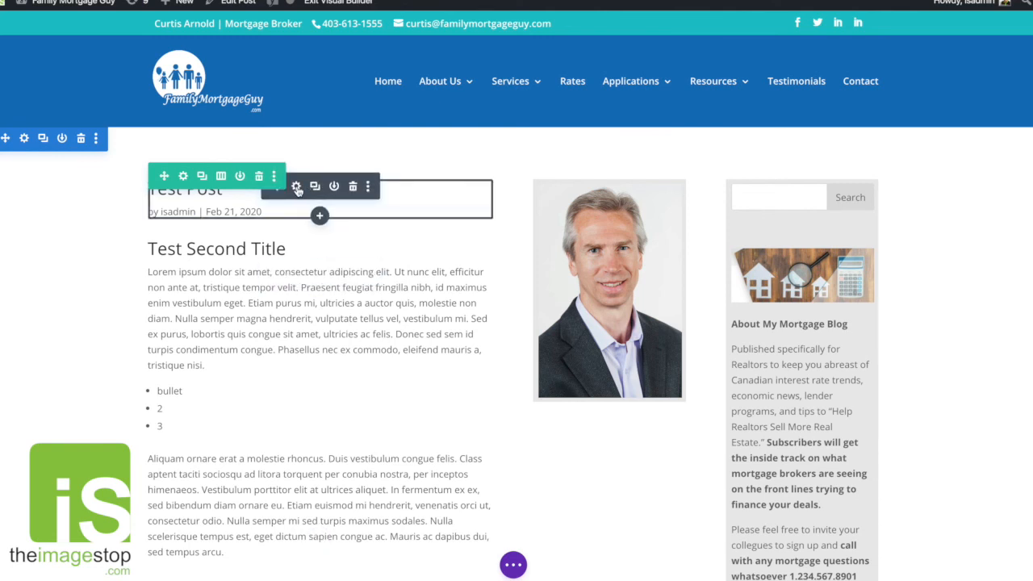
click(296, 189)
drag(373, 29, 423, 52)
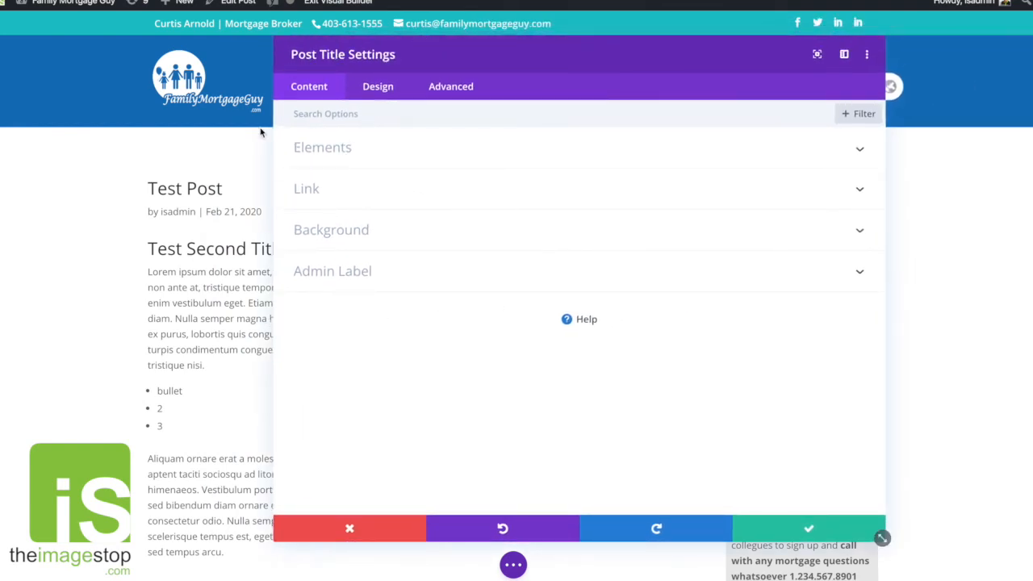
click(394, 95)
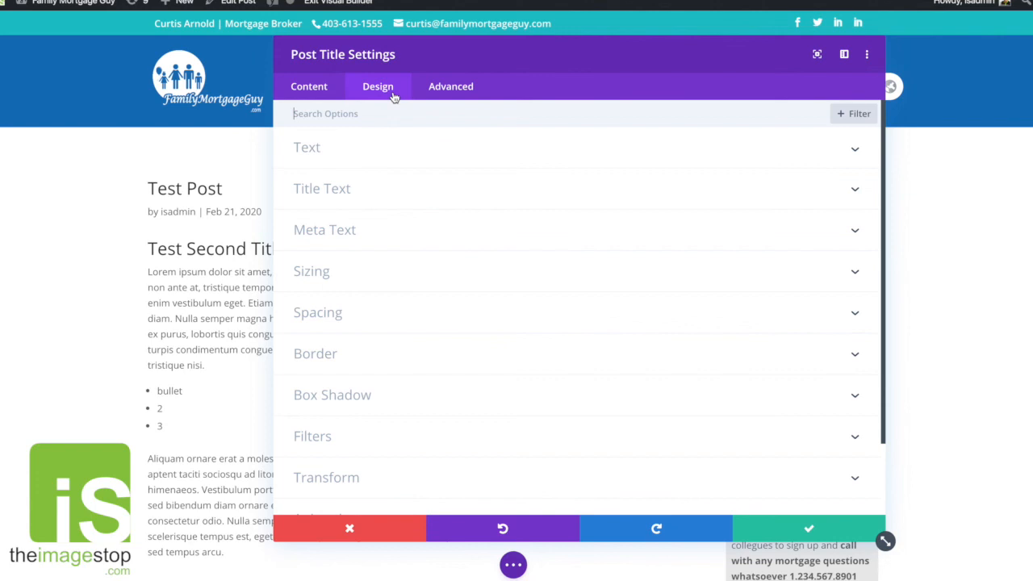
click(352, 189)
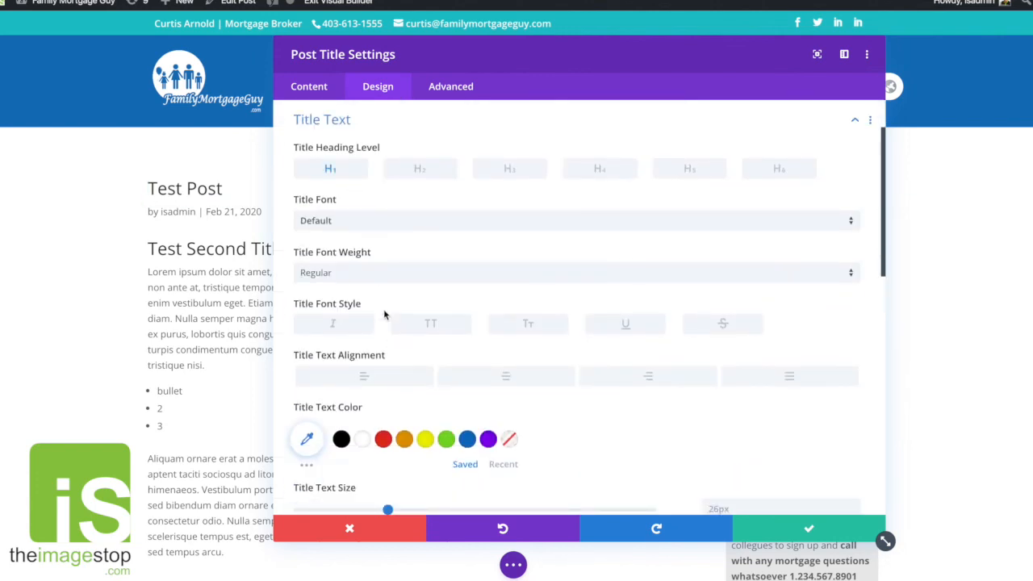
click(374, 272)
click(360, 353)
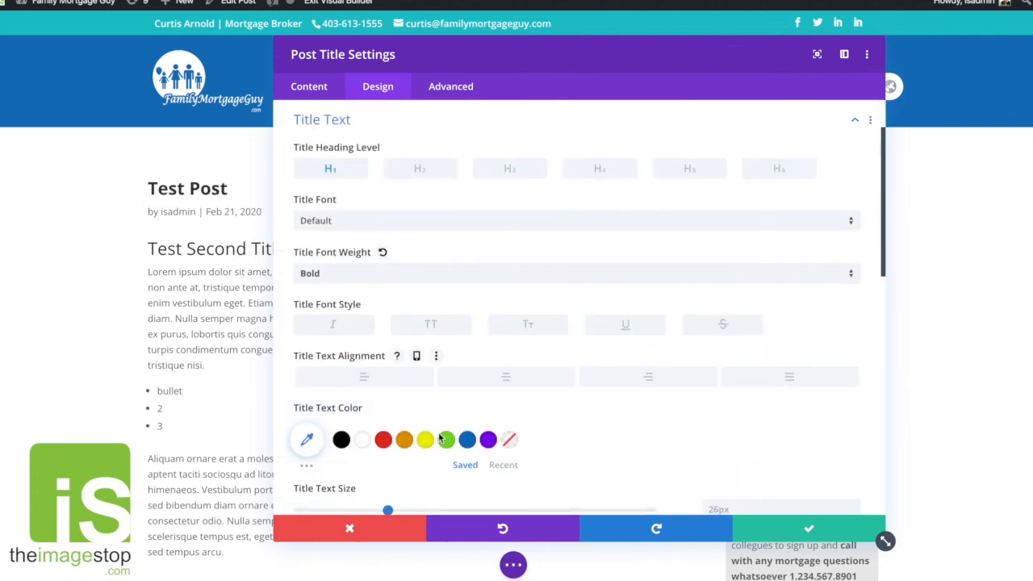
click(467, 439)
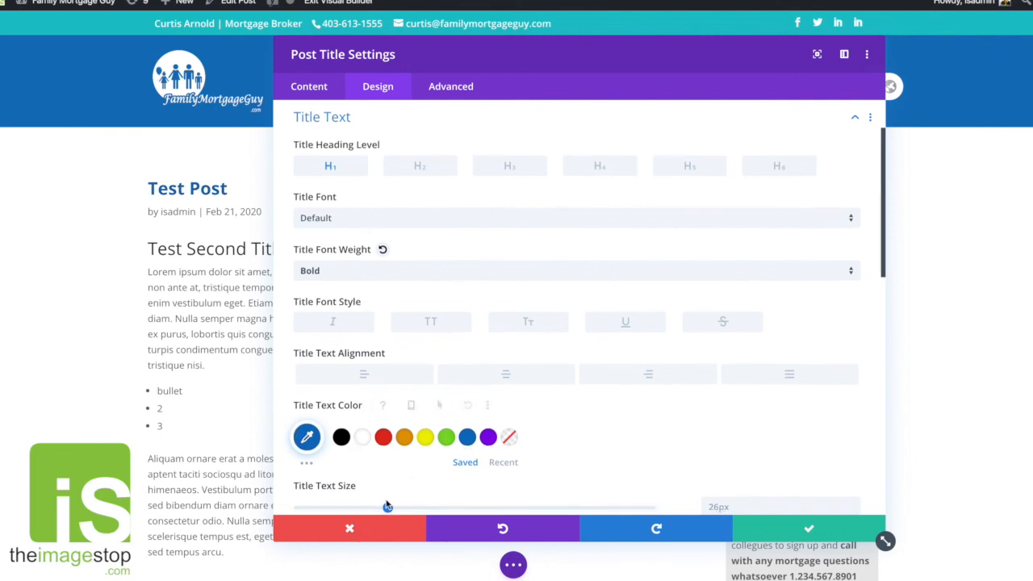
drag(388, 509, 417, 507)
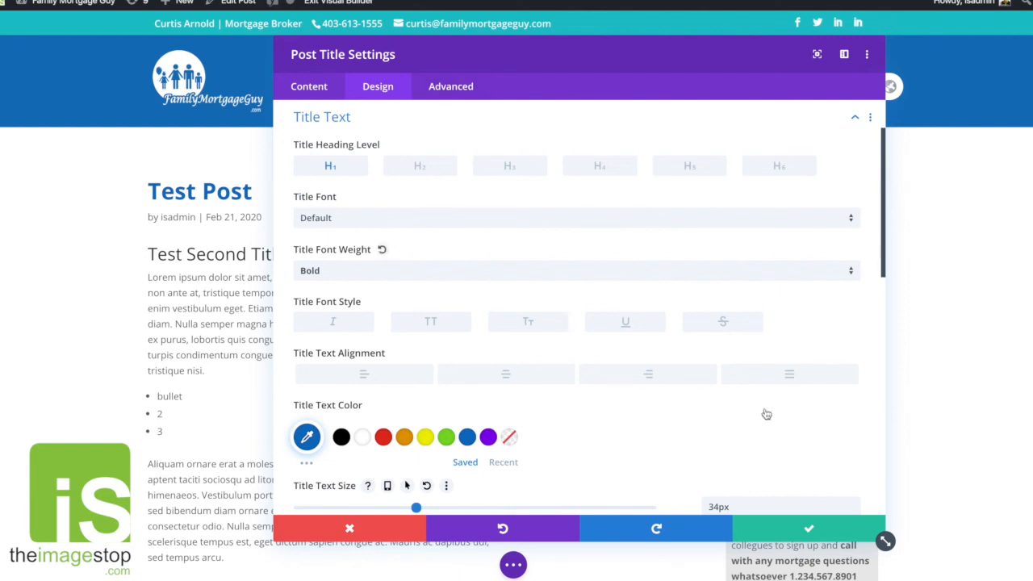
click(808, 528)
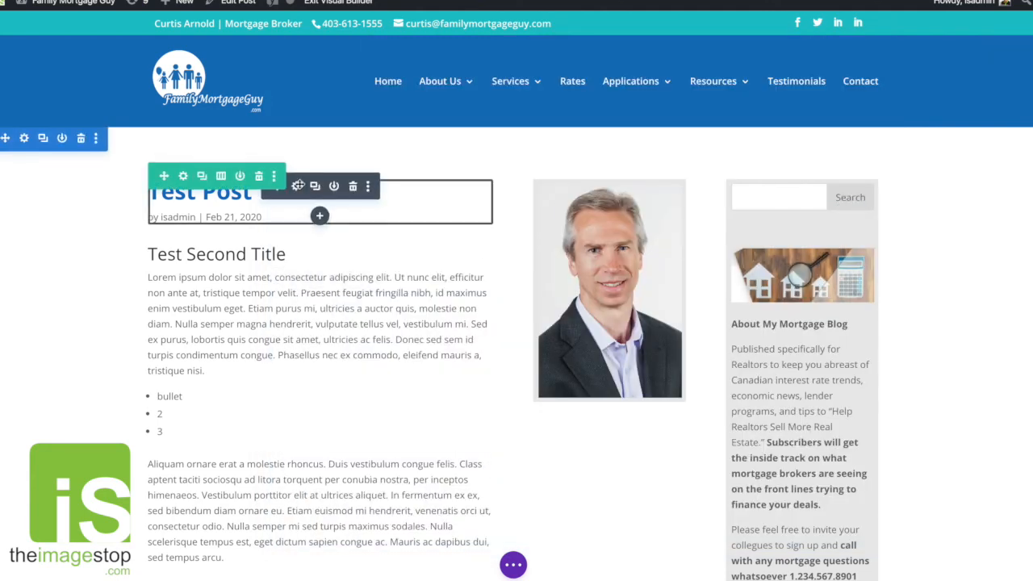
Step: Turn off Show Author in the Post Title module's elements and keep the change
click(298, 185)
click(363, 153)
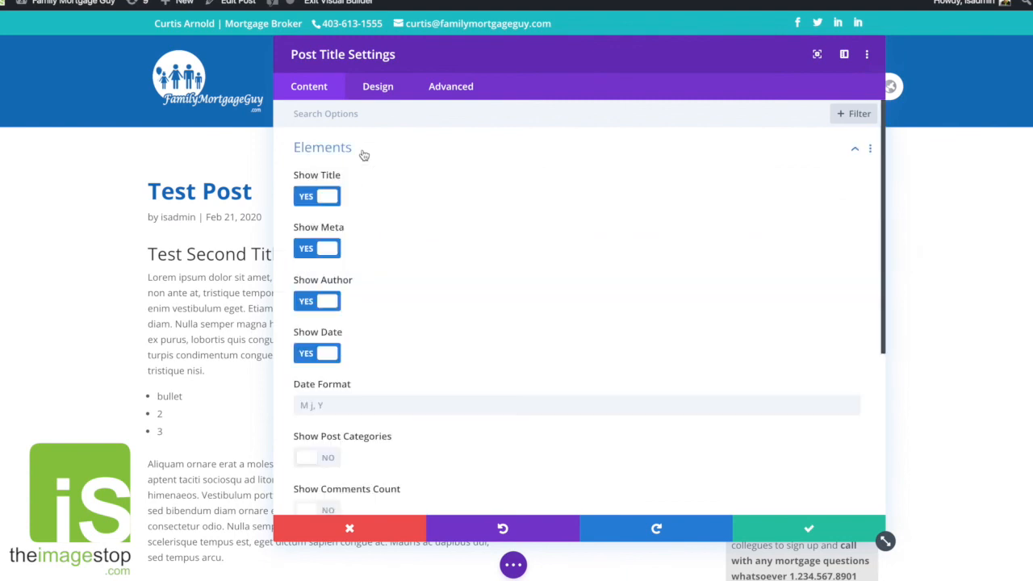
click(328, 299)
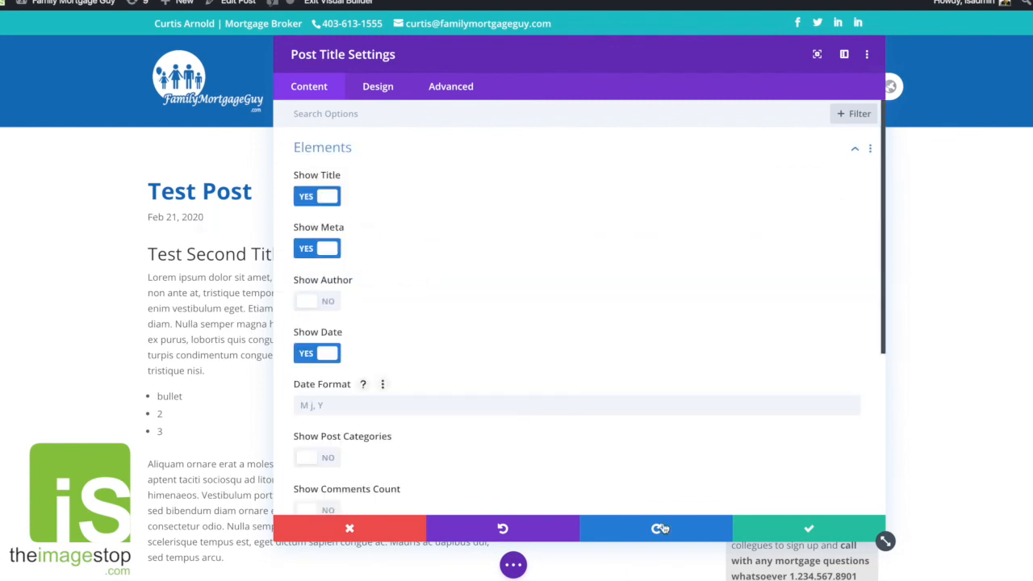
click(786, 535)
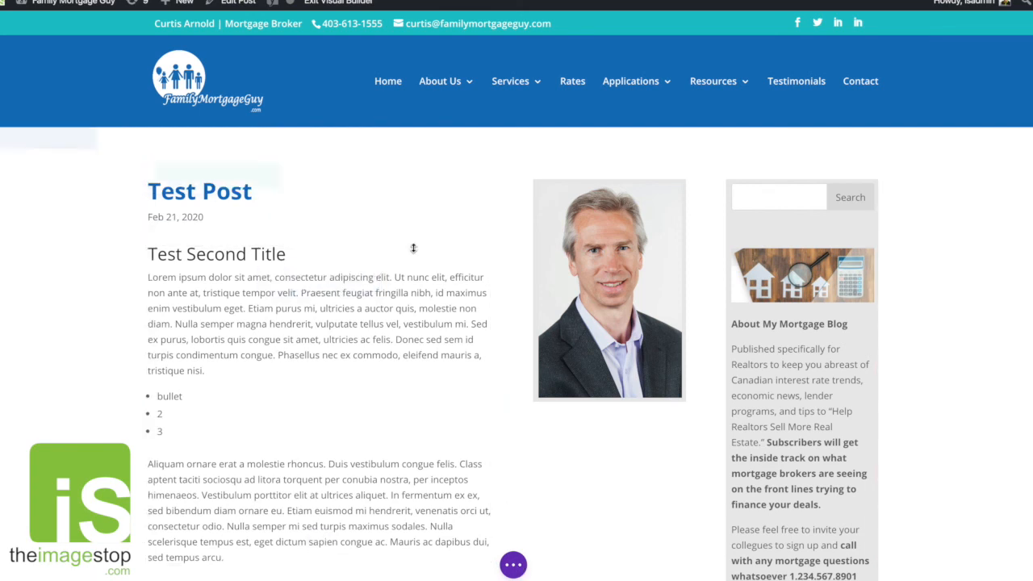
Step: Save the edited Test Post and exit the Visual Builder to its live page
click(512, 566)
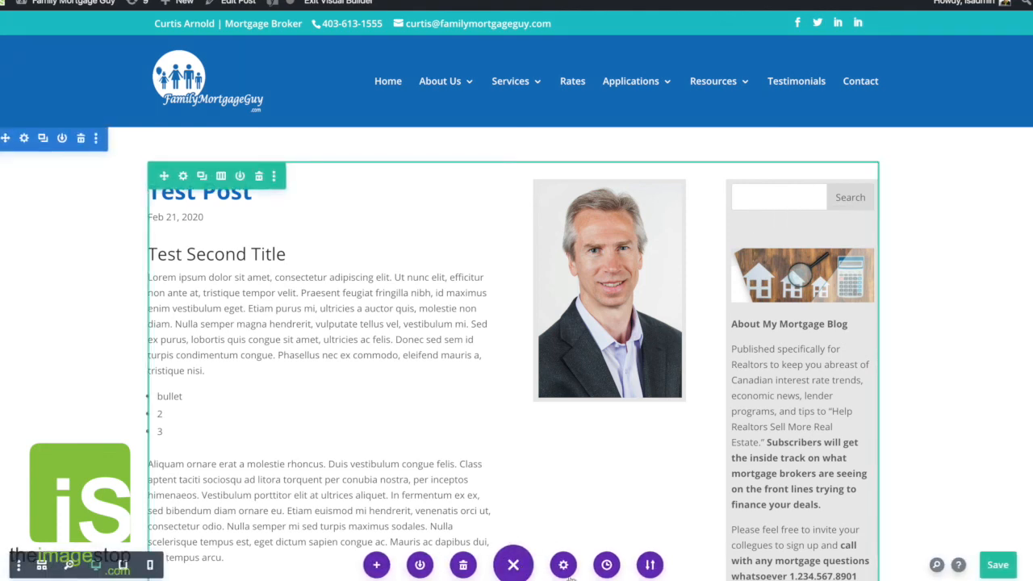
click(998, 569)
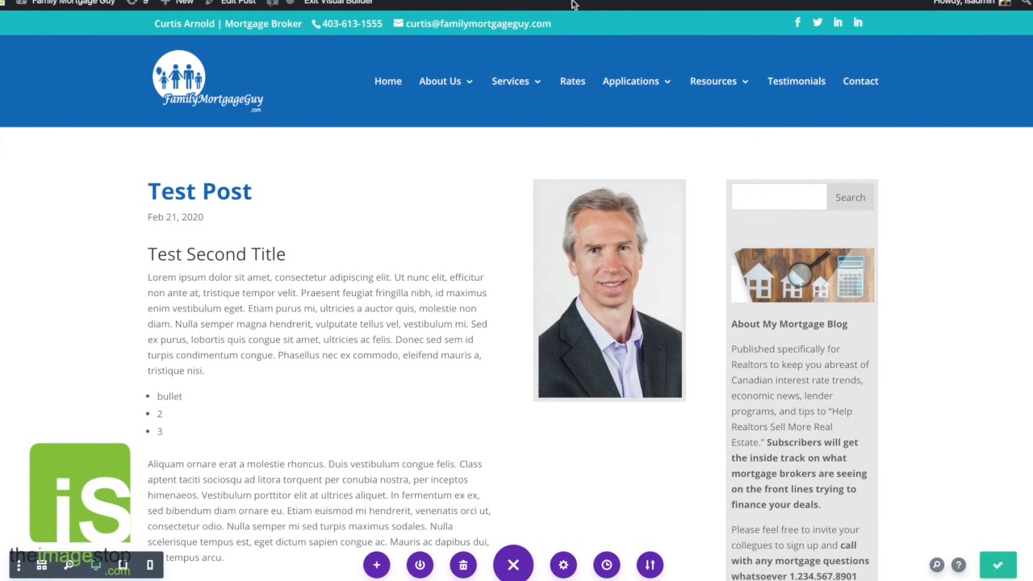
click(346, 4)
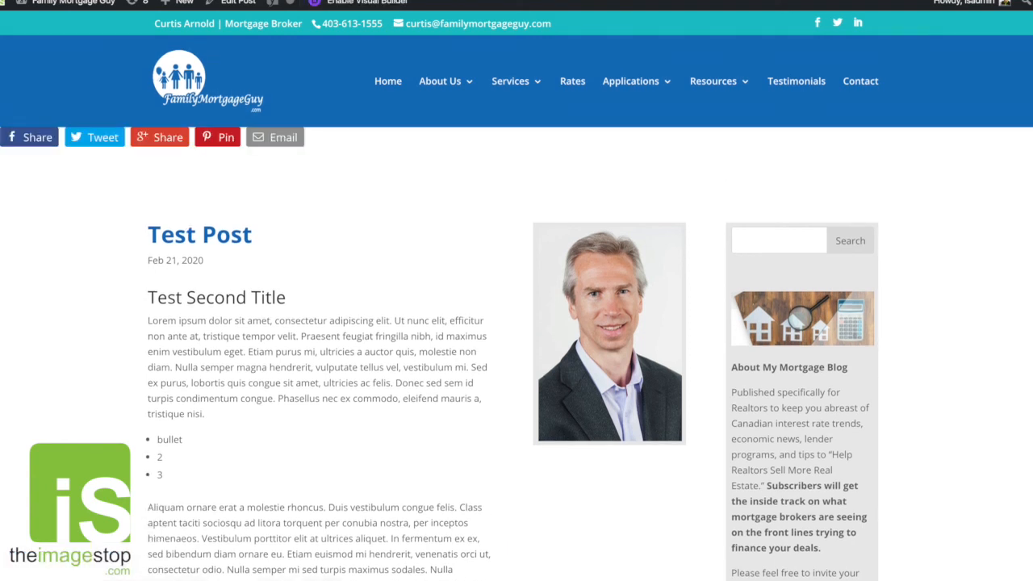
mouse_move(968, 2)
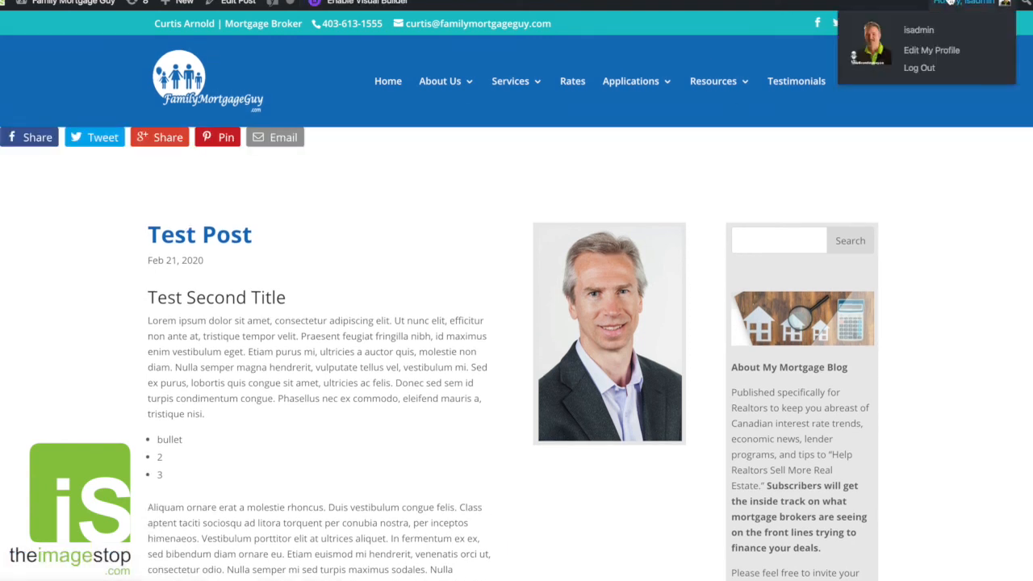